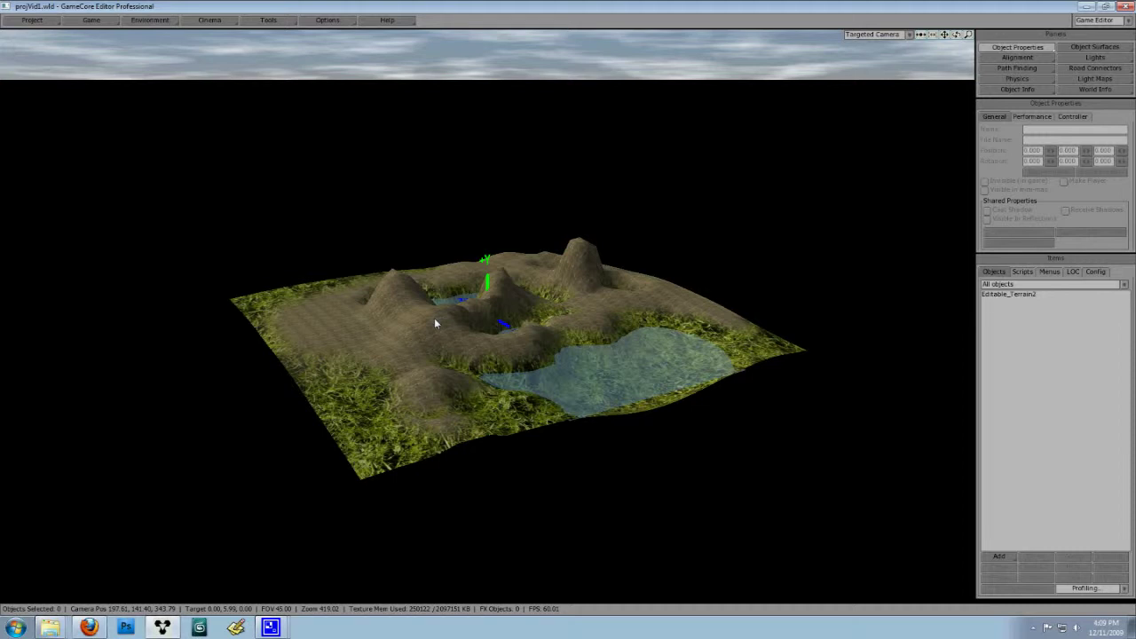
Open the scene's post-processing filter settings.
{"action": "scroll", "coordinate": [434, 318], "scroll_direction": "up", "scroll_amount": 2}
{"action": "scroll", "coordinate": [533, 265], "scroll_direction": "up", "scroll_amount": 3}
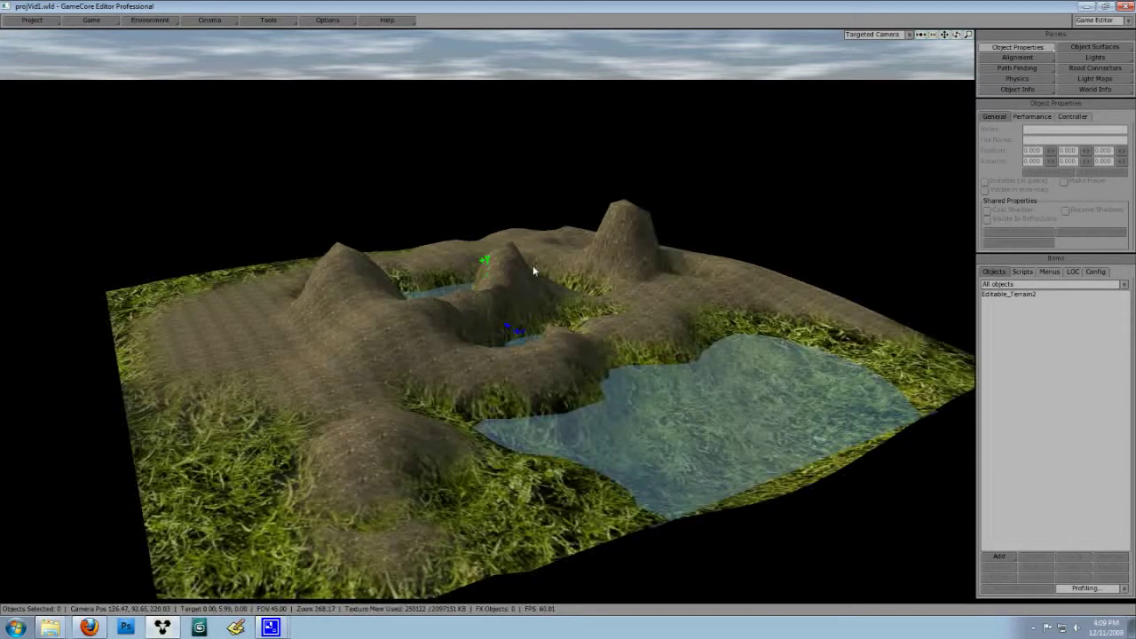
{"action": "middle_click_drag", "start_coordinate": [533, 266], "coordinate": [533, 266]}
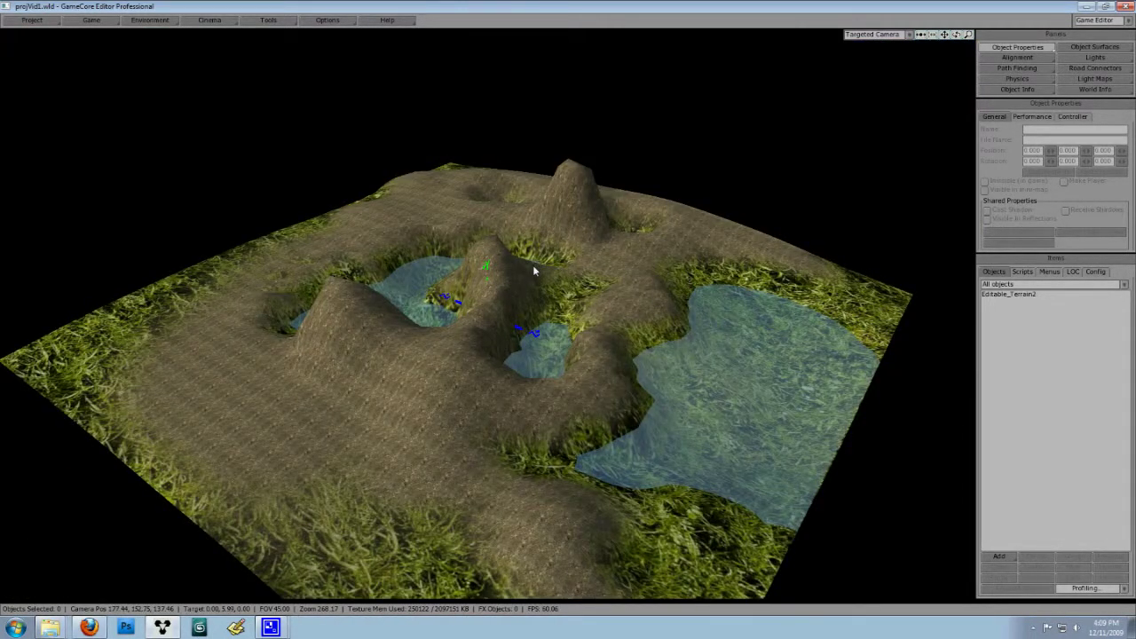
{"action": "key", "text": "Down"}
{"action": "key", "text": "Down"}
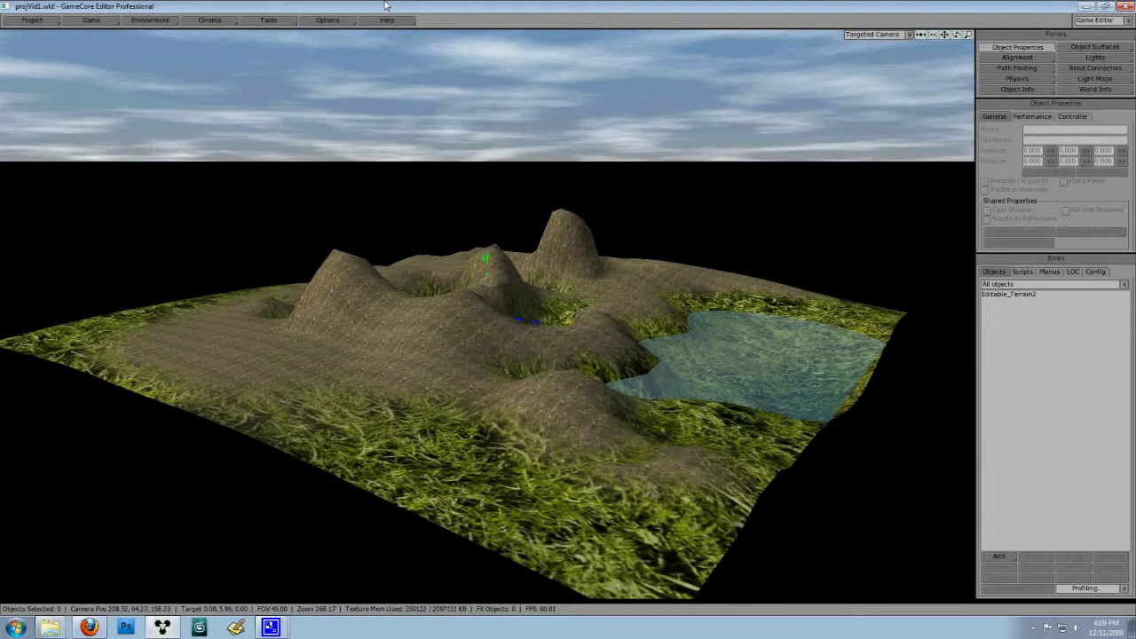
{"action": "left_click", "coordinate": [163, 24]}
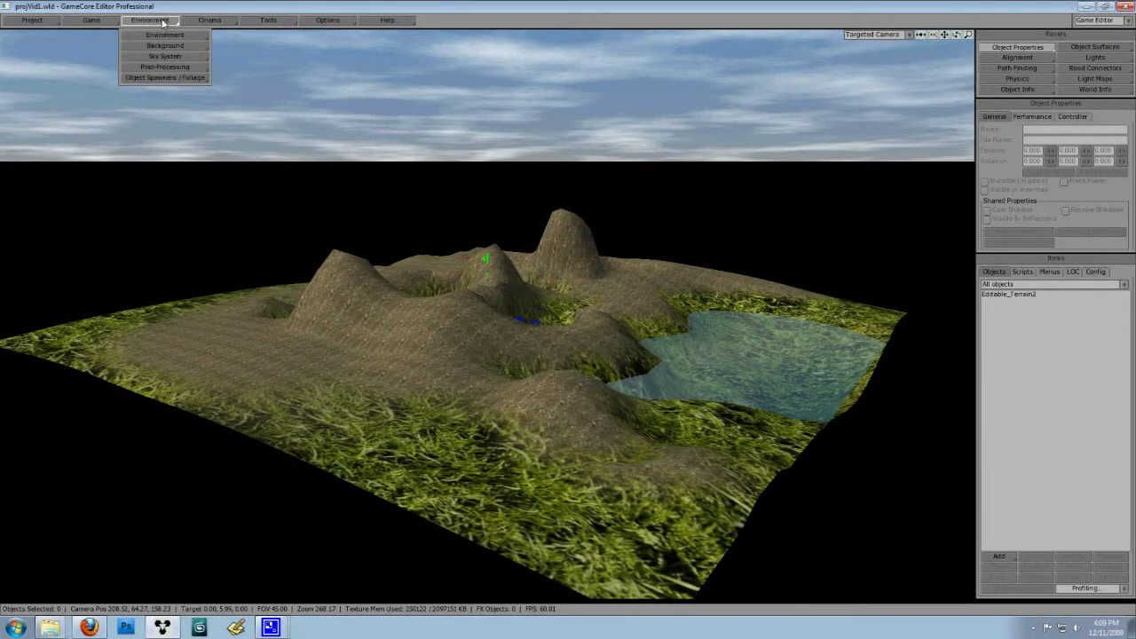
{"action": "left_click", "coordinate": [163, 67]}
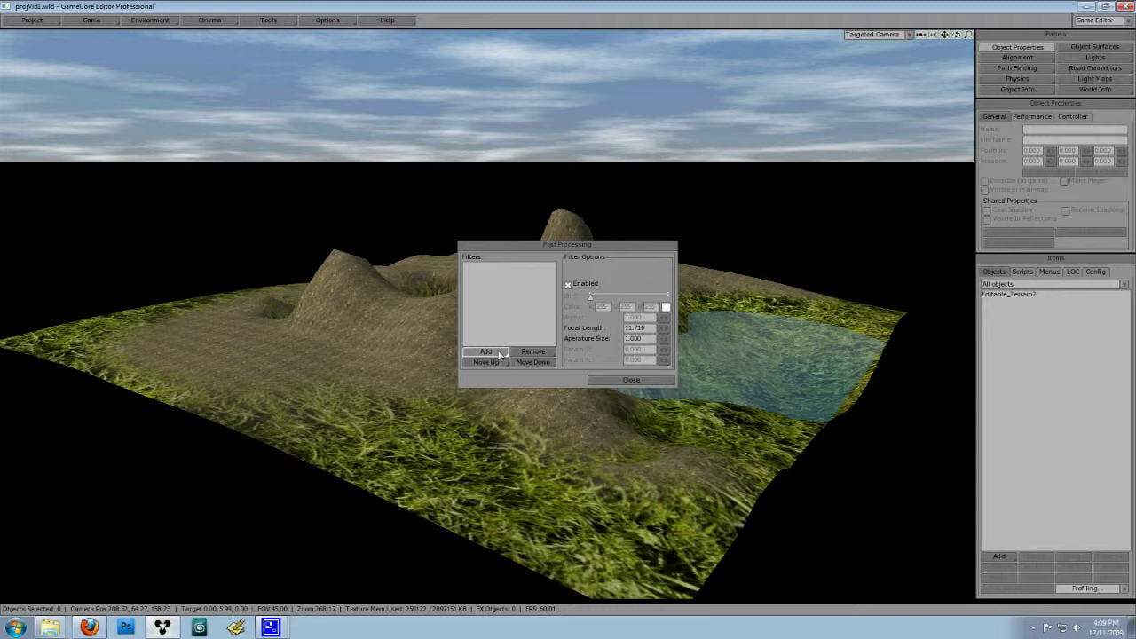
Add the Blur filter with a stronger blur amount, and disable it.
{"action": "left_click", "coordinate": [487, 352]}
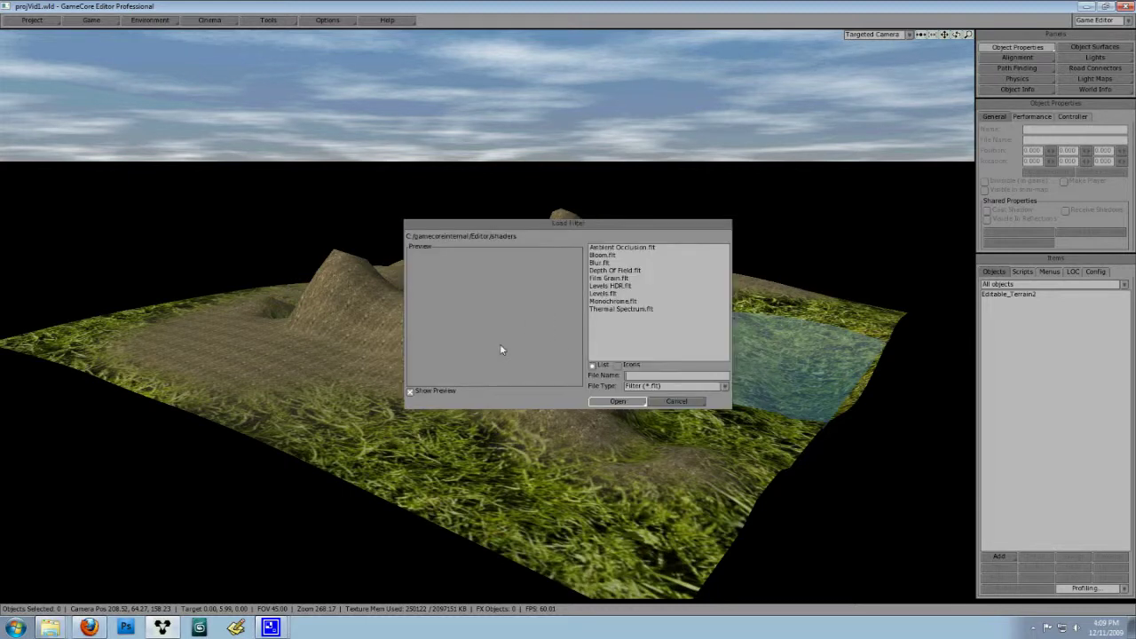
{"action": "double_click", "coordinate": [598, 263]}
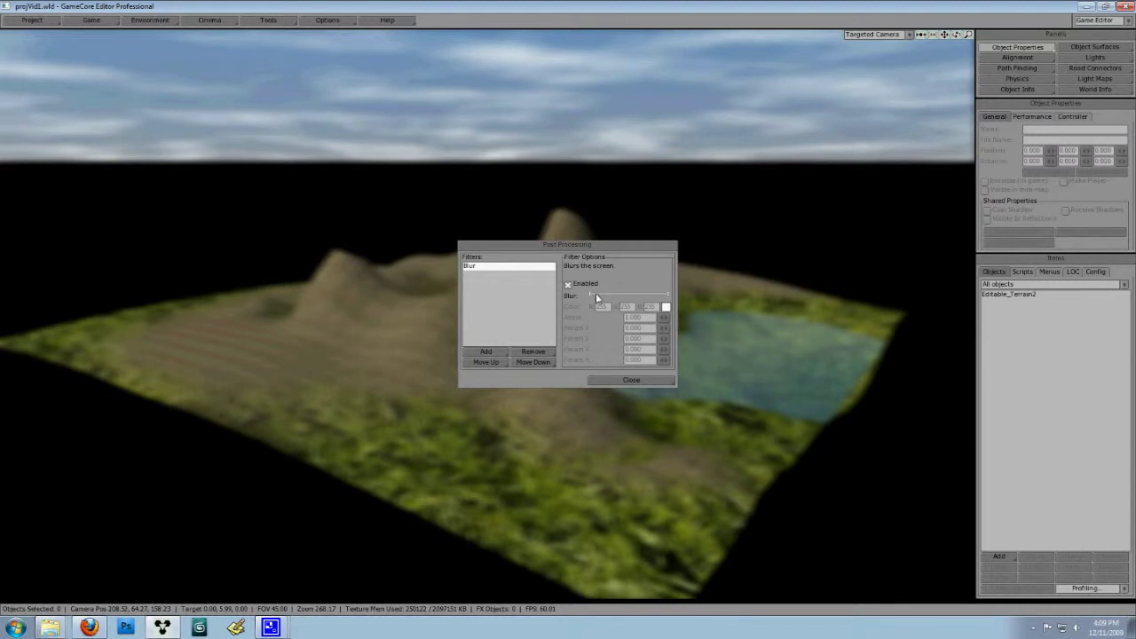
{"action": "mouse_move", "coordinate": [600, 302]}
{"action": "left_mouse_down"}
{"action": "mouse_move", "coordinate": [663, 307]}
{"action": "mouse_move", "coordinate": [612, 307]}
{"action": "left_mouse_up"}
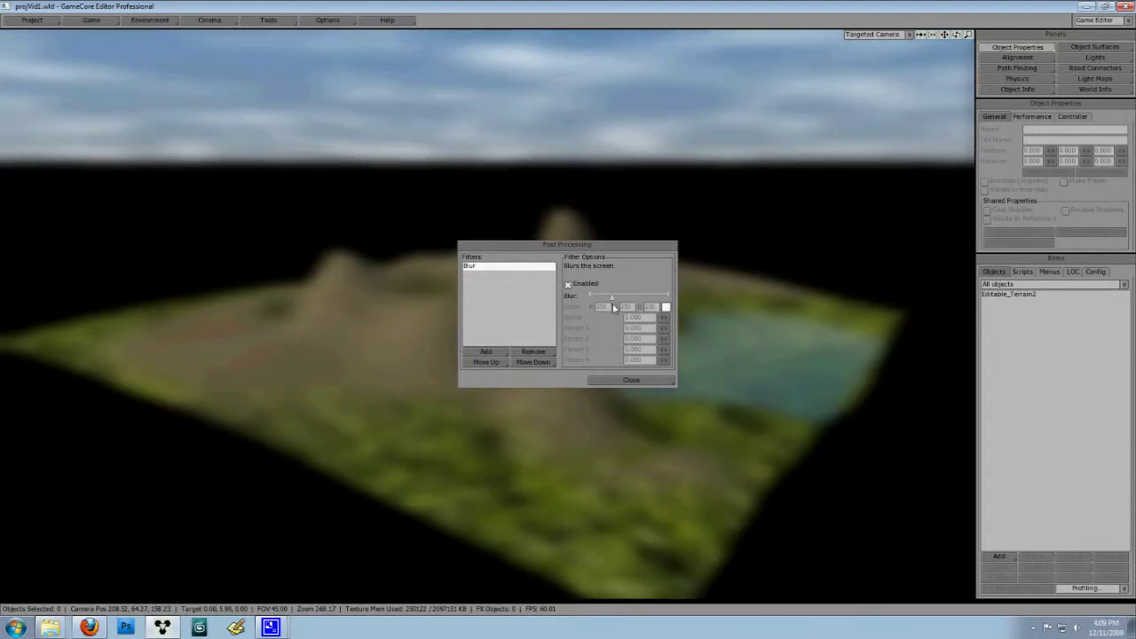
{"action": "left_click", "coordinate": [568, 285]}
Add the Bloom filter, slightly reduce its blur, and set the bloom amount to 0.440.
{"action": "left_click", "coordinate": [486, 352]}
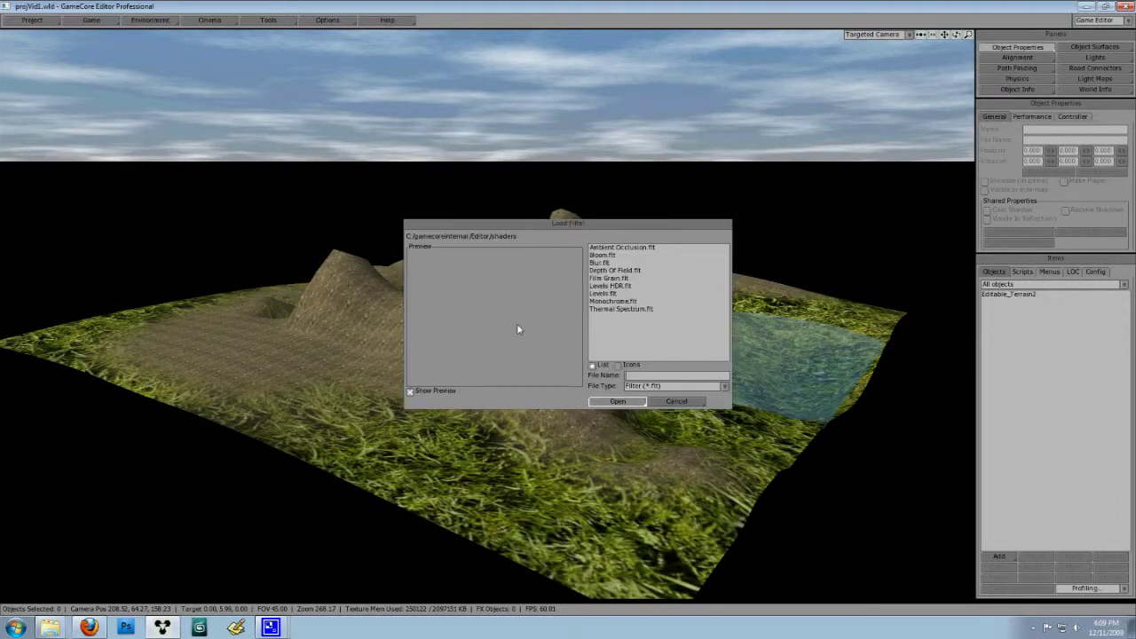
{"action": "double_click", "coordinate": [602, 255]}
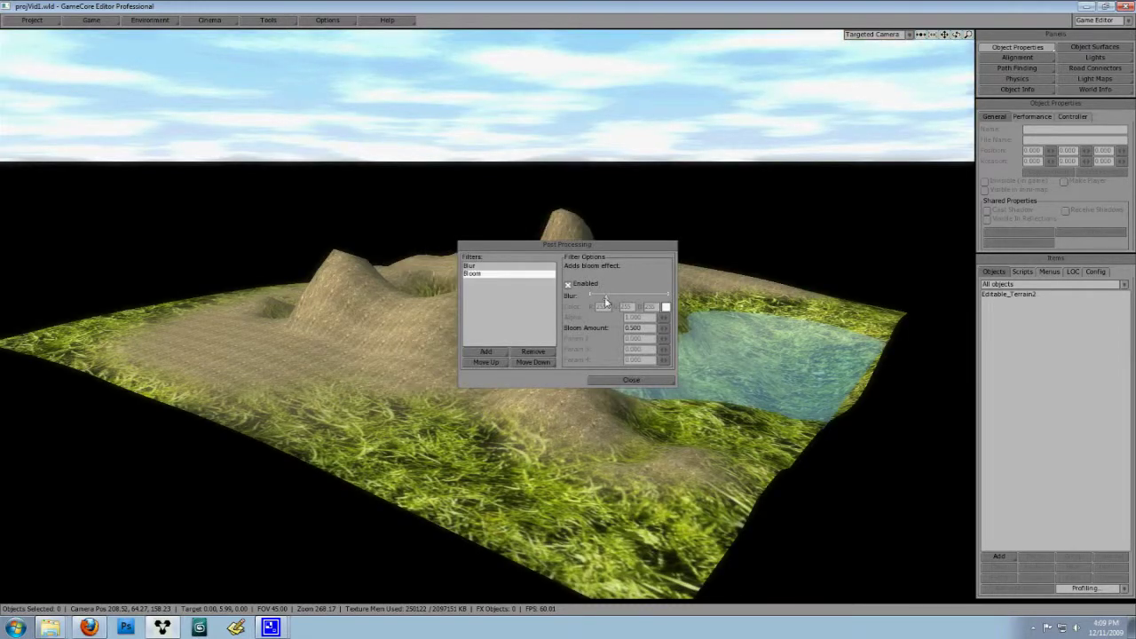
{"action": "mouse_move", "coordinate": [603, 299]}
{"action": "left_mouse_down"}
{"action": "mouse_move", "coordinate": [622, 298]}
{"action": "mouse_move", "coordinate": [602, 298]}
{"action": "left_mouse_up"}
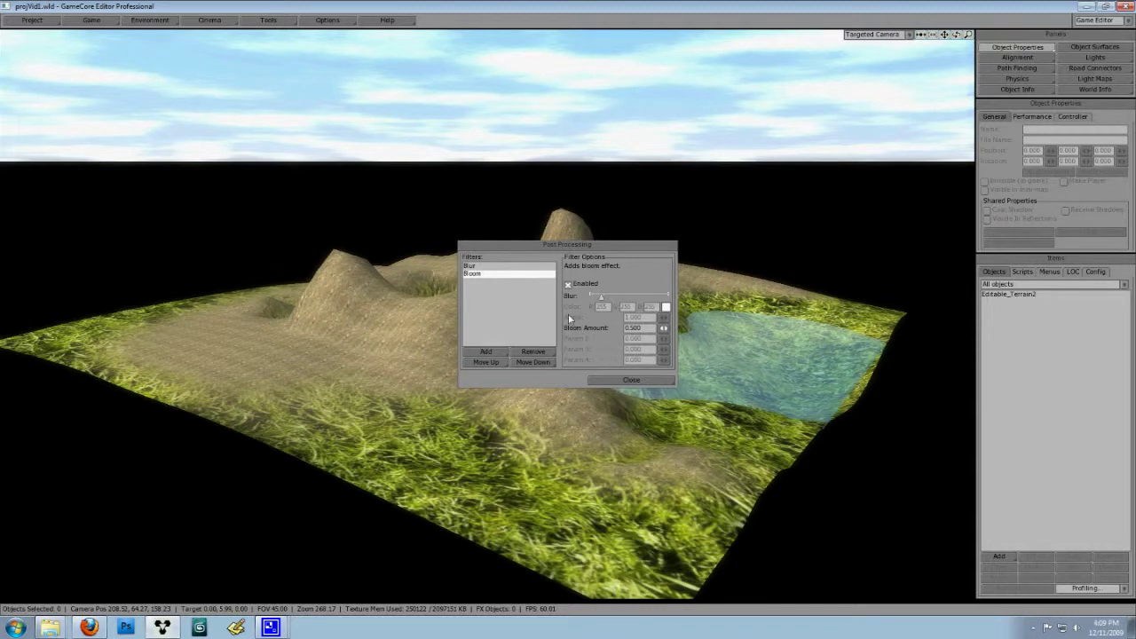
{"action": "mouse_move", "coordinate": [664, 329]}
{"action": "left_mouse_down"}
{"action": "mouse_move", "coordinate": [689, 329]}
{"action": "mouse_move", "coordinate": [642, 328]}
{"action": "mouse_move", "coordinate": [659, 329]}
{"action": "left_mouse_up"}
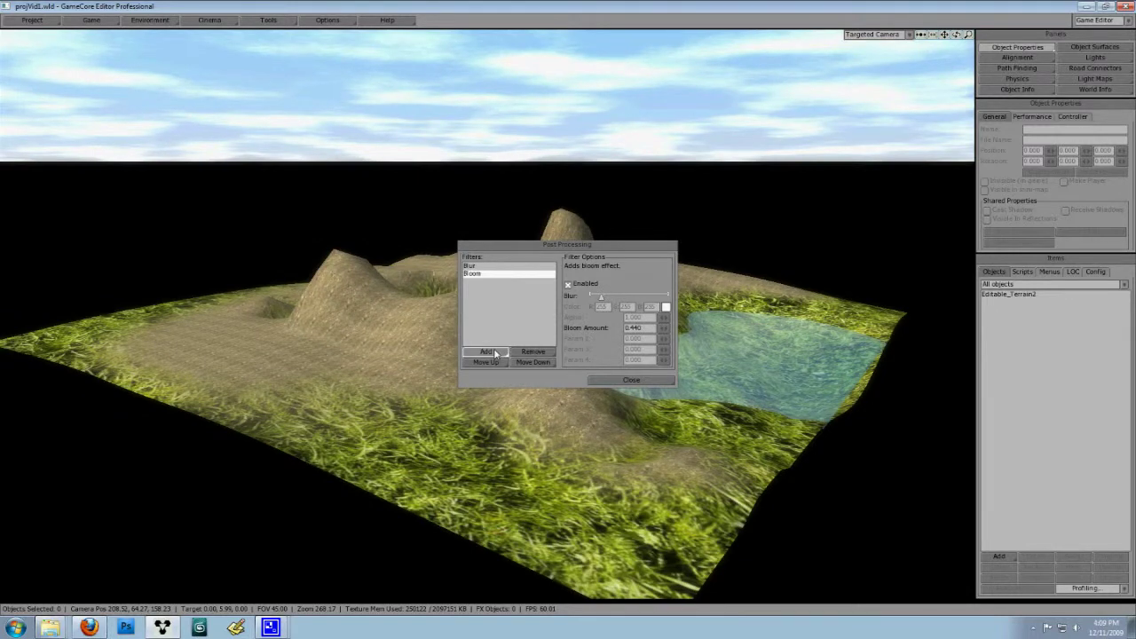
Add the Levels HDR filter with a saturation of 1.010 and check the terrain from other angles.
{"action": "left_click", "coordinate": [487, 353]}
{"action": "double_click", "coordinate": [598, 285]}
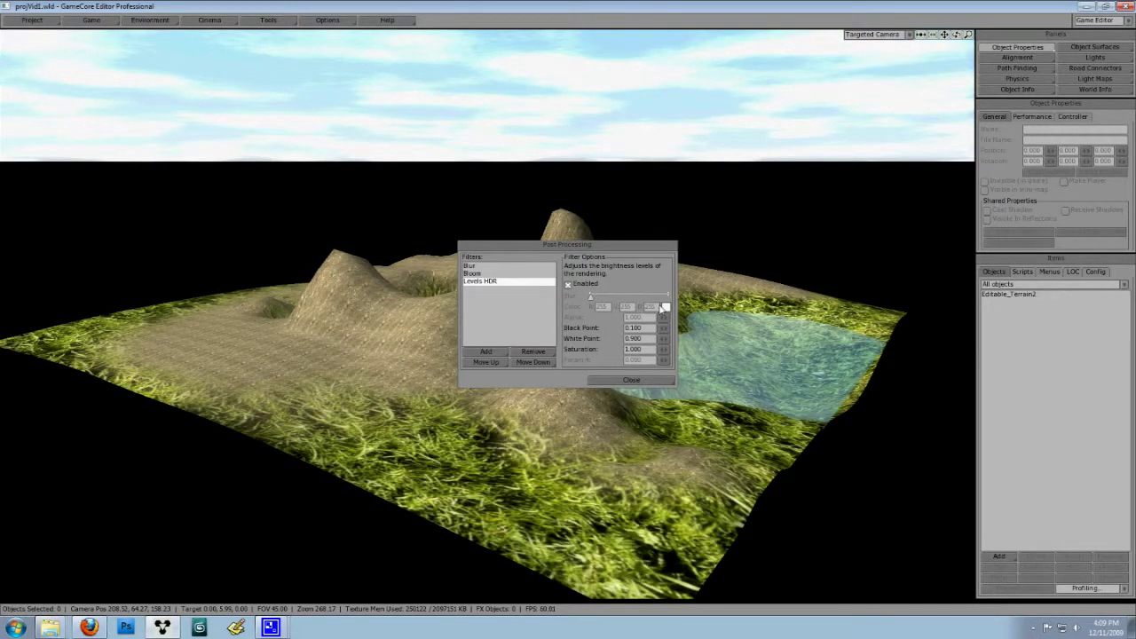
{"action": "left_click_drag", "start_coordinate": [569, 315], "coordinate": [570, 318]}
{"action": "middle_click_drag", "start_coordinate": [793, 171], "coordinate": [684, 248]}
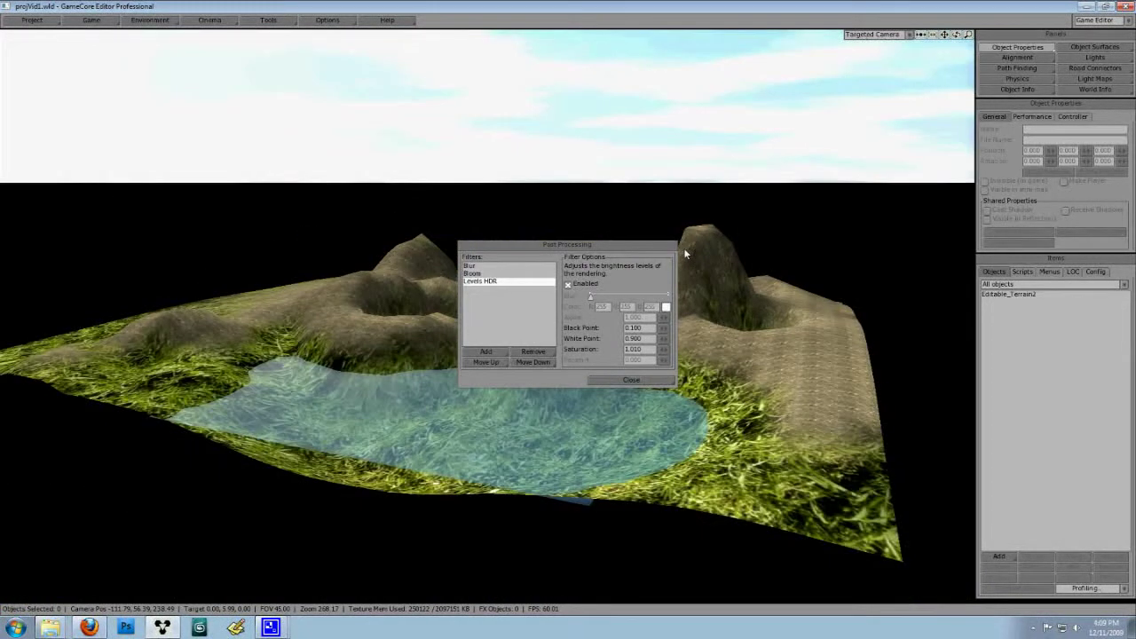
{"action": "left_click", "coordinate": [605, 300]}
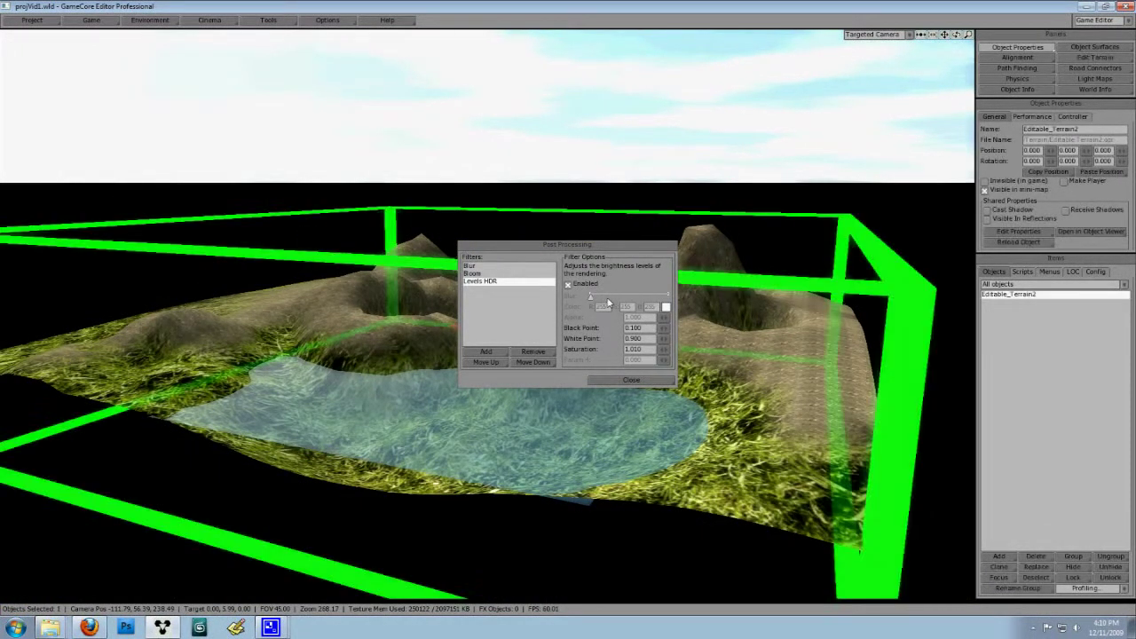
{"action": "left_click", "coordinate": [617, 206]}
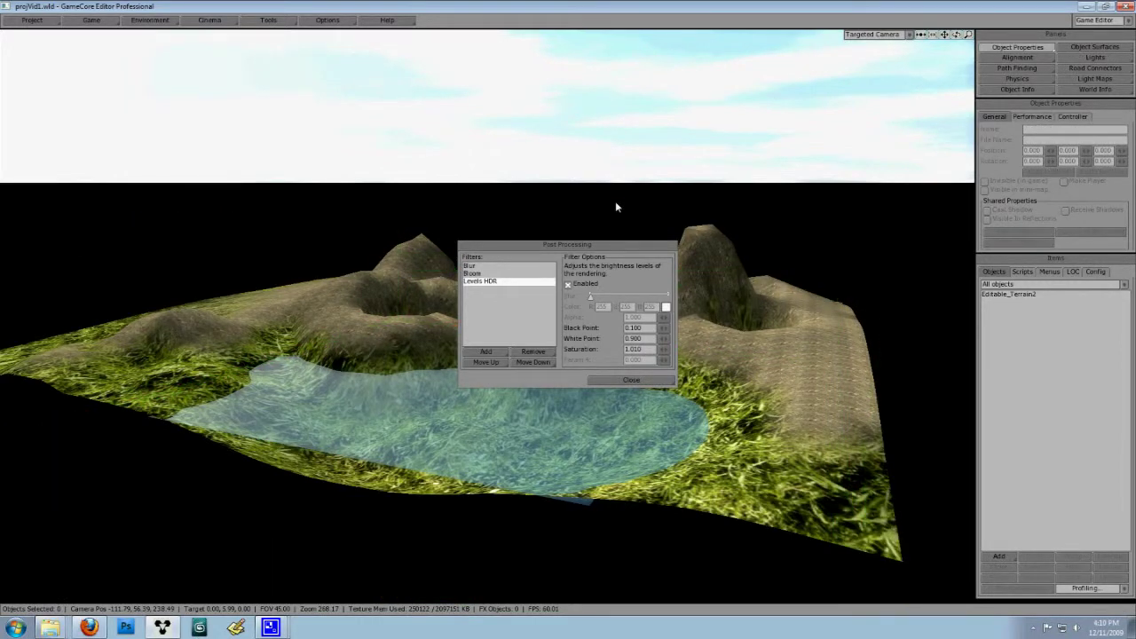
{"action": "middle_click_drag", "start_coordinate": [617, 207], "coordinate": [481, 379]}
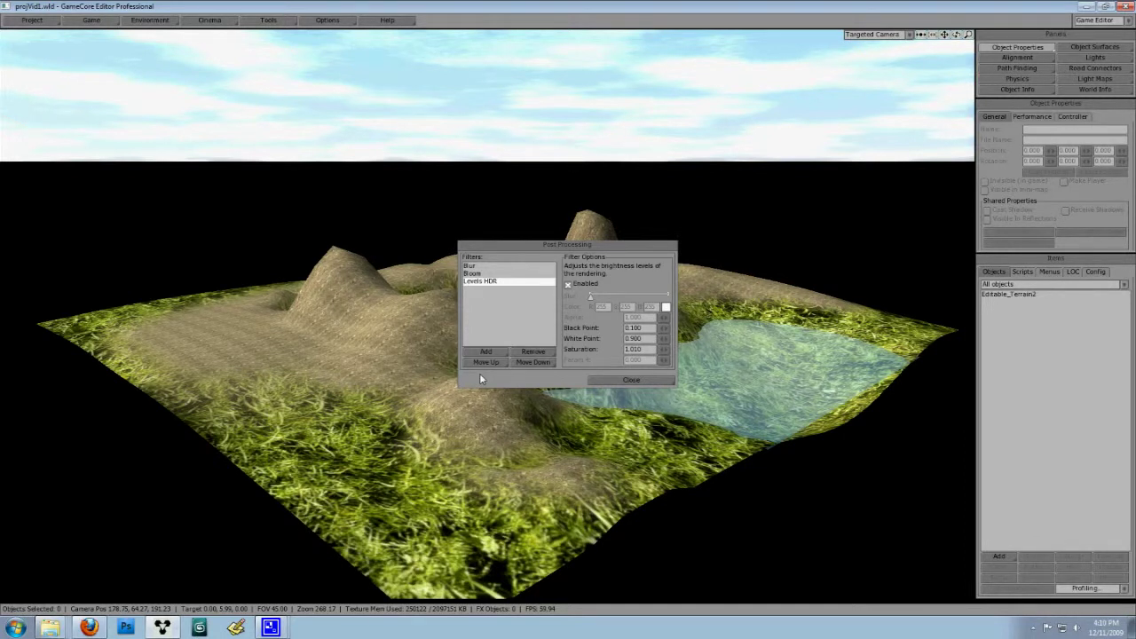
Add the Monochrome filter and disable it.
{"action": "left_click", "coordinate": [485, 352]}
{"action": "double_click", "coordinate": [620, 302]}
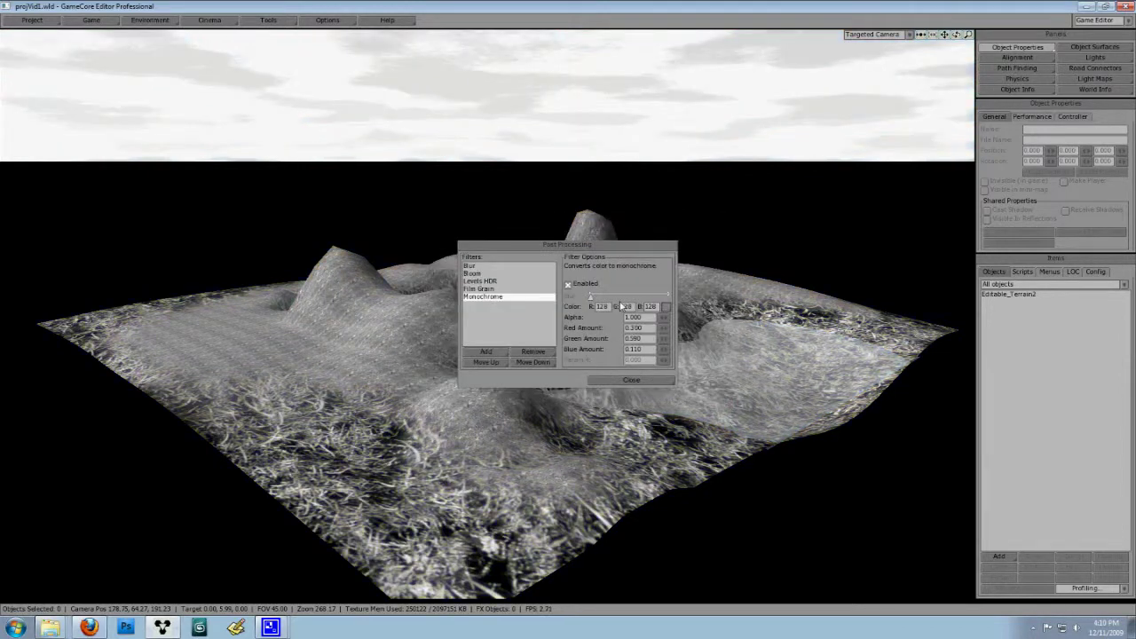
{"action": "left_click", "coordinate": [568, 286]}
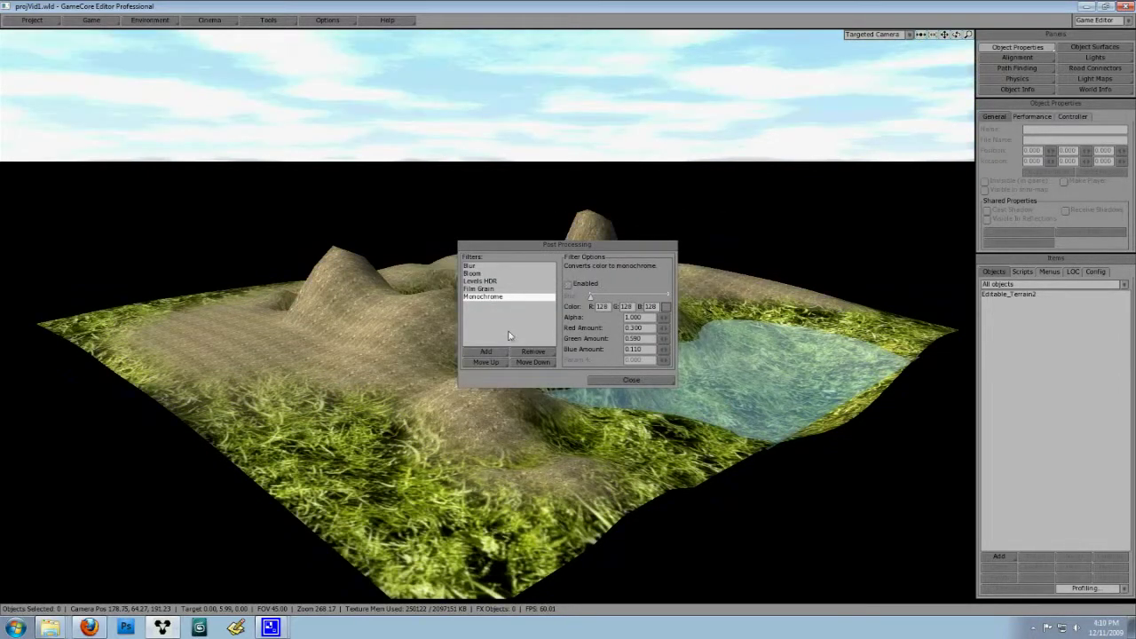
Add the Film Grain filter with a flicker of 0.010 and slightly more blur, and disable it.
{"action": "left_click", "coordinate": [486, 352]}
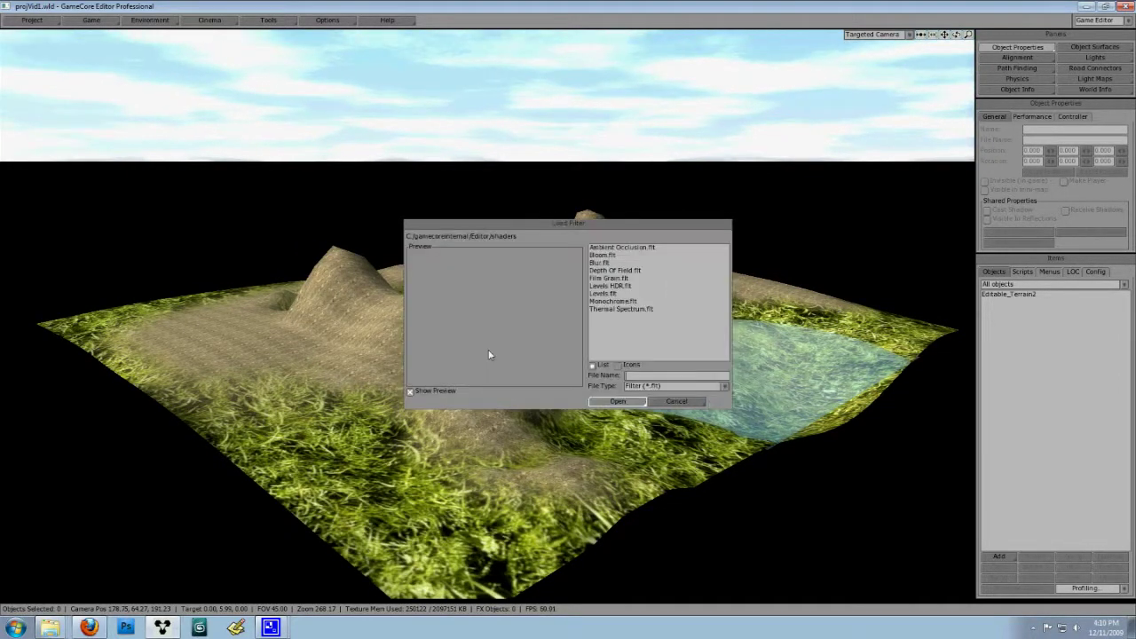
{"action": "double_click", "coordinate": [609, 278]}
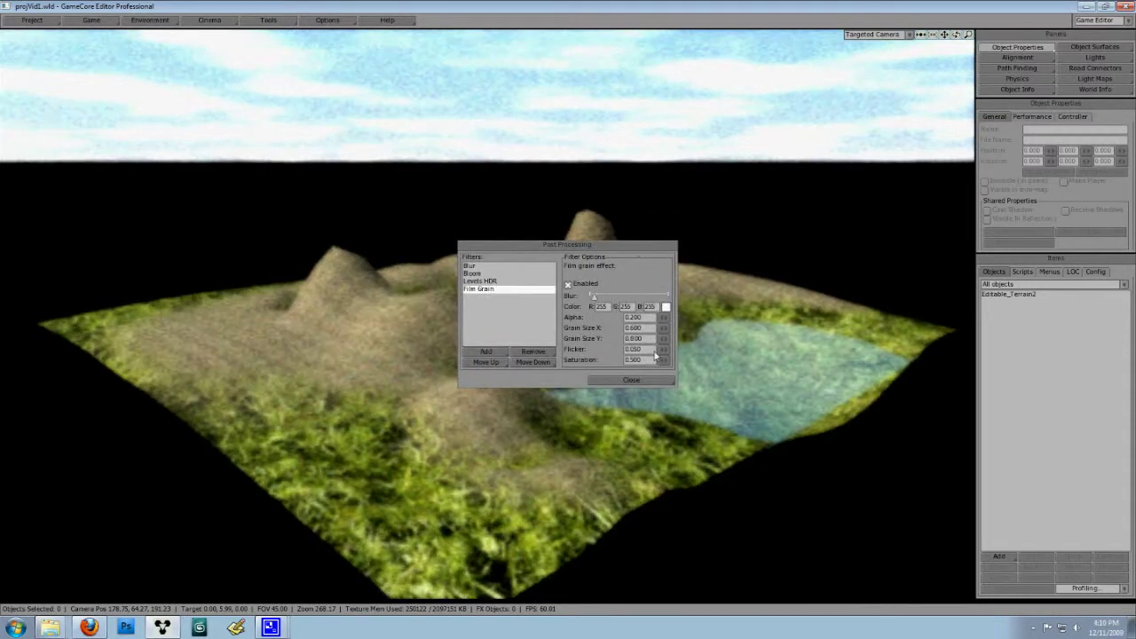
{"action": "left_click_drag", "start_coordinate": [664, 350], "coordinate": [597, 298]}
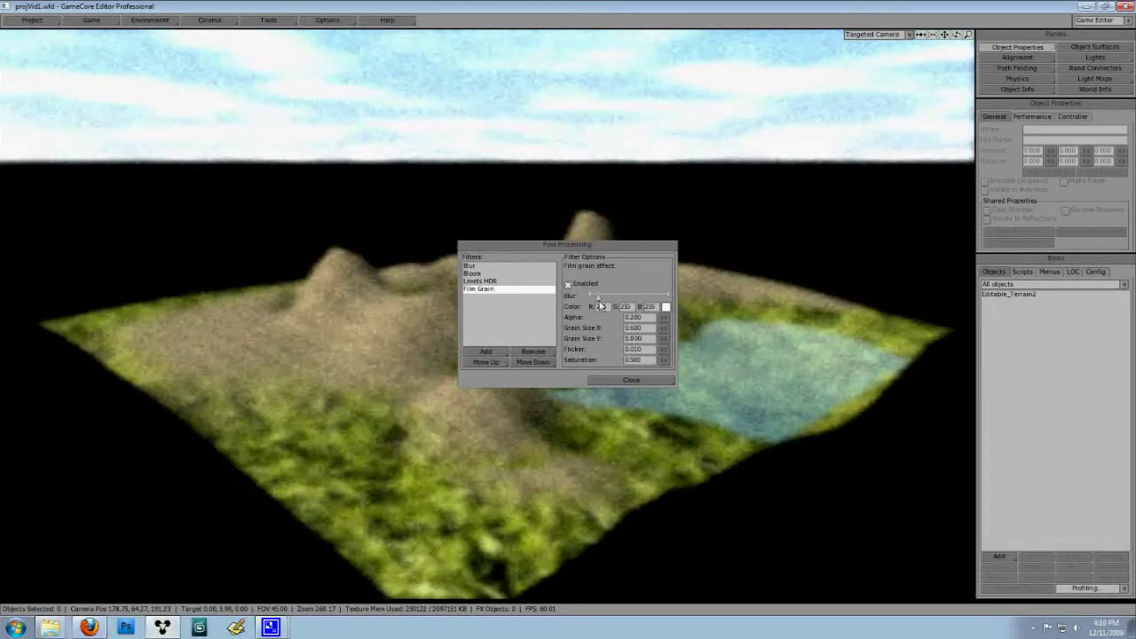
{"action": "left_click", "coordinate": [568, 284]}
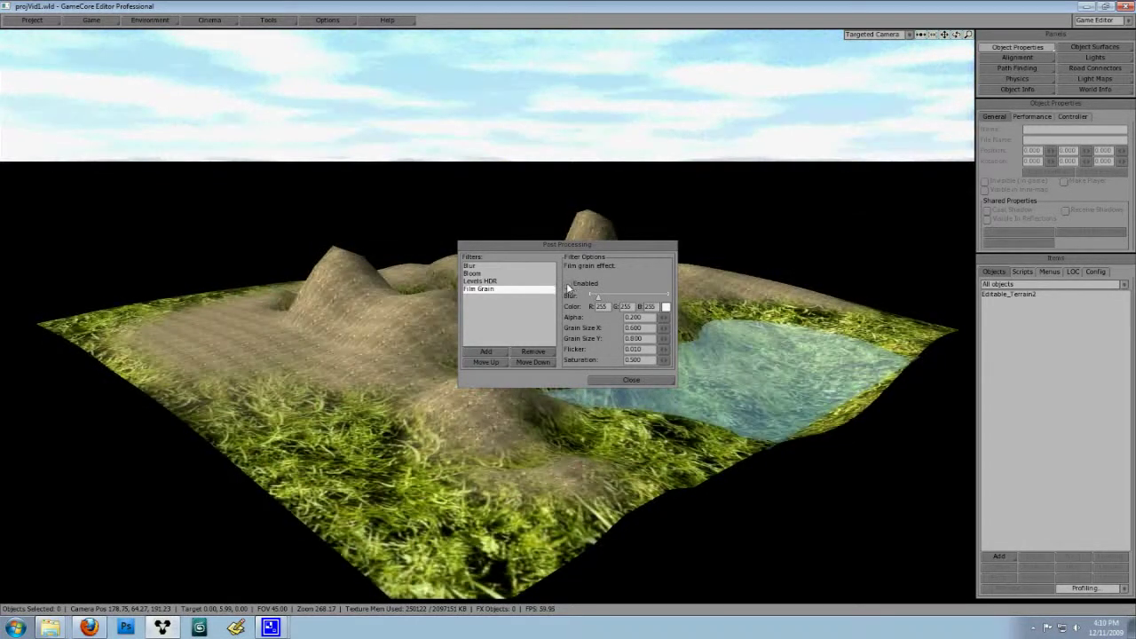
Add the Thermal Spectrum filter, view the terrain with it, and disable it.
{"action": "left_click", "coordinate": [490, 352]}
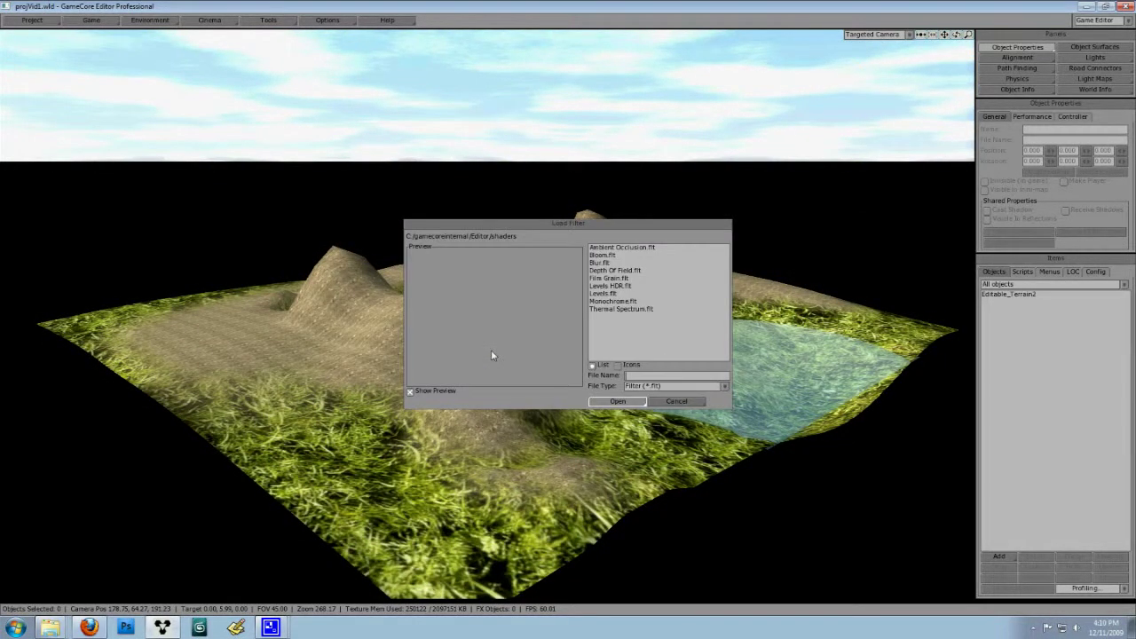
{"action": "double_click", "coordinate": [622, 309]}
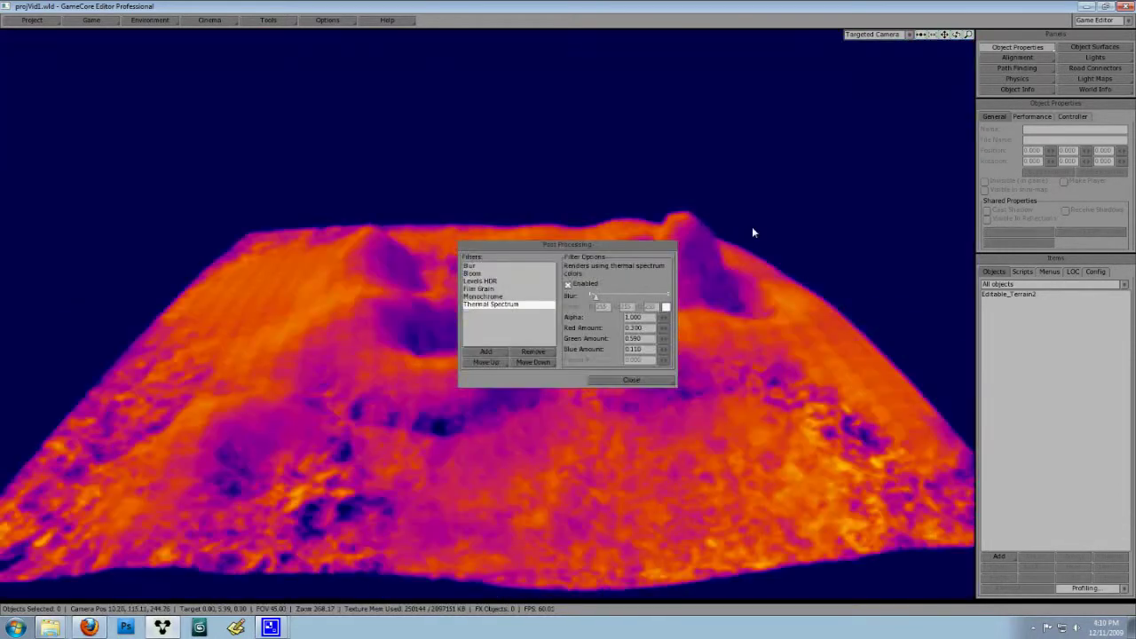
{"action": "middle_click_drag", "start_coordinate": [754, 232], "coordinate": [753, 232]}
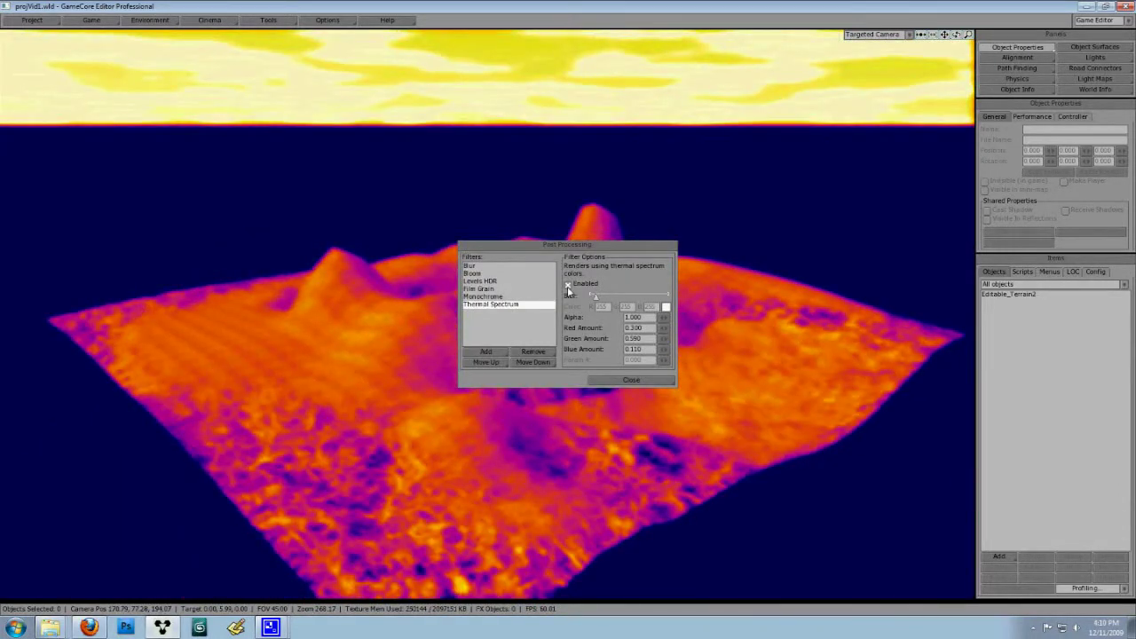
{"action": "left_click", "coordinate": [568, 284]}
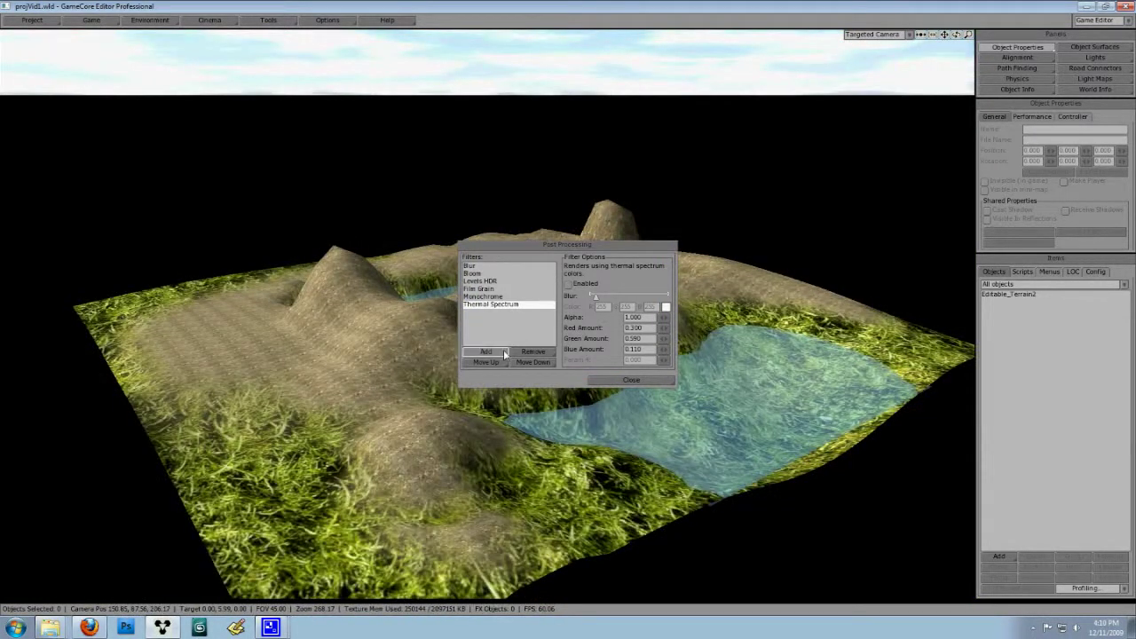
Add the Ambient Occlusion filter and check the settings of the Monochrome, Film Grain, Levels HDR and Bloom filters.
{"action": "left_click", "coordinate": [486, 351]}
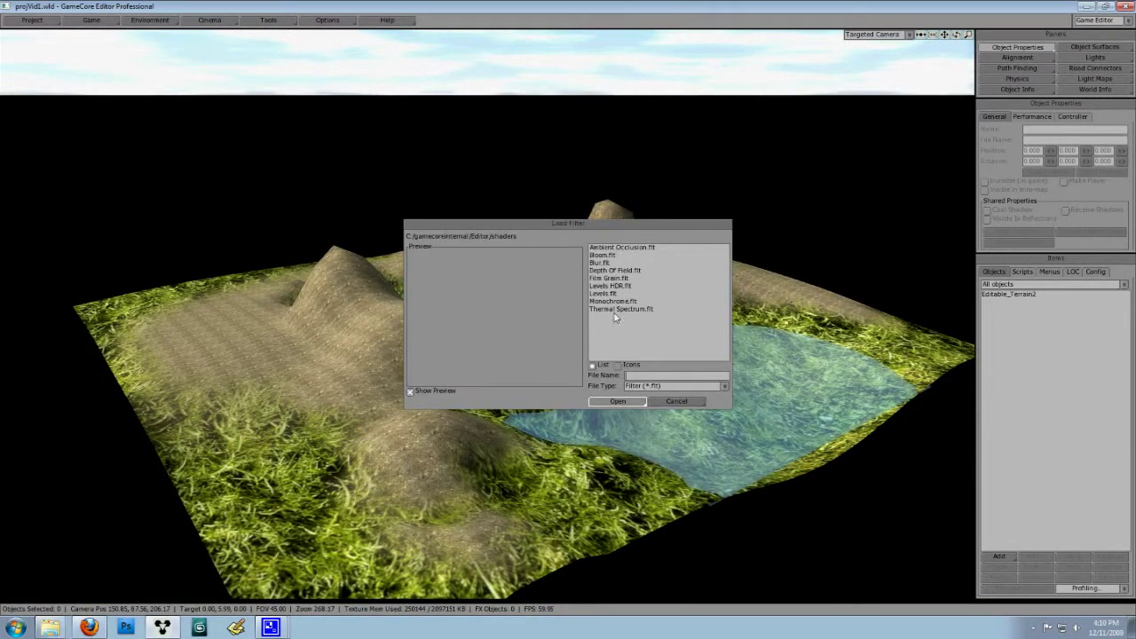
{"action": "double_click", "coordinate": [611, 247]}
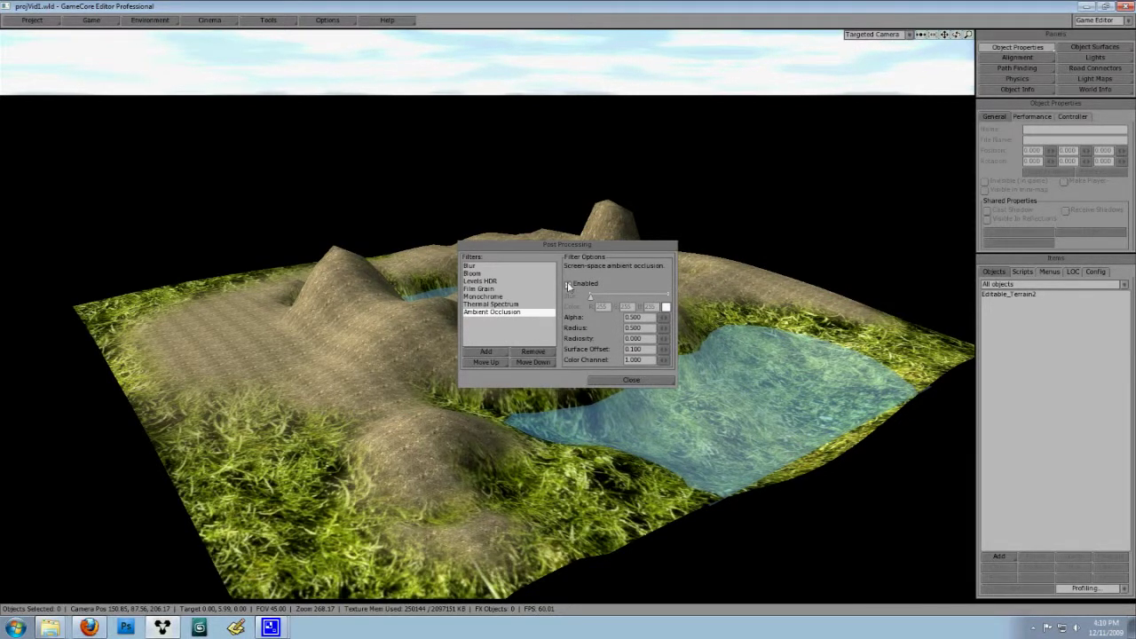
{"action": "left_click", "coordinate": [493, 298]}
{"action": "left_click", "coordinate": [483, 288]}
{"action": "left_click", "coordinate": [479, 280]}
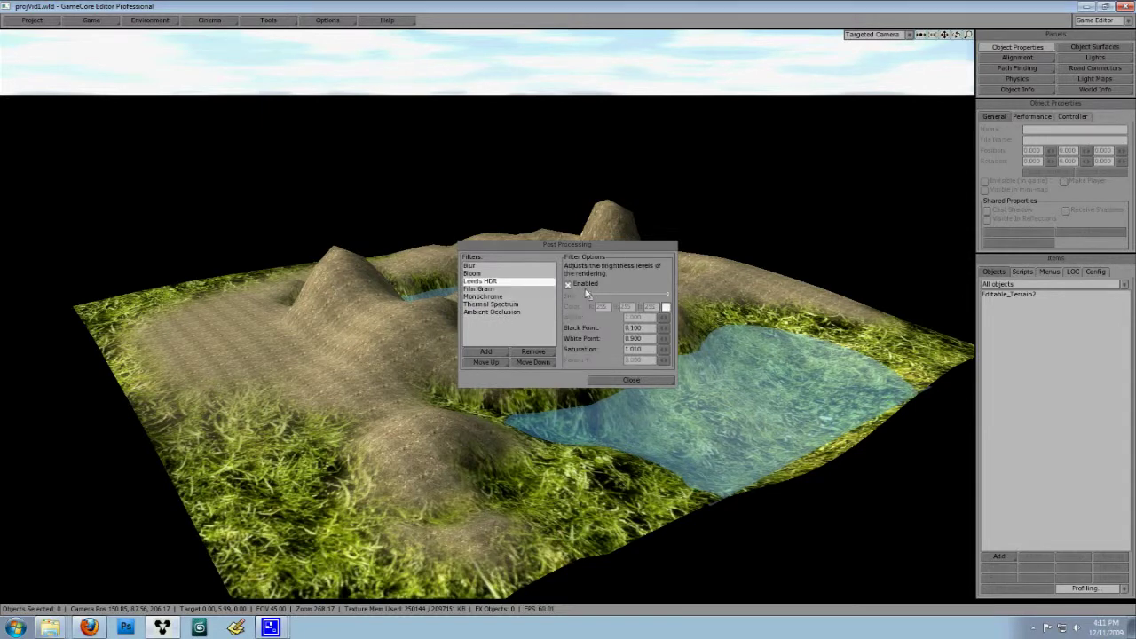
{"action": "left_click", "coordinate": [477, 273]}
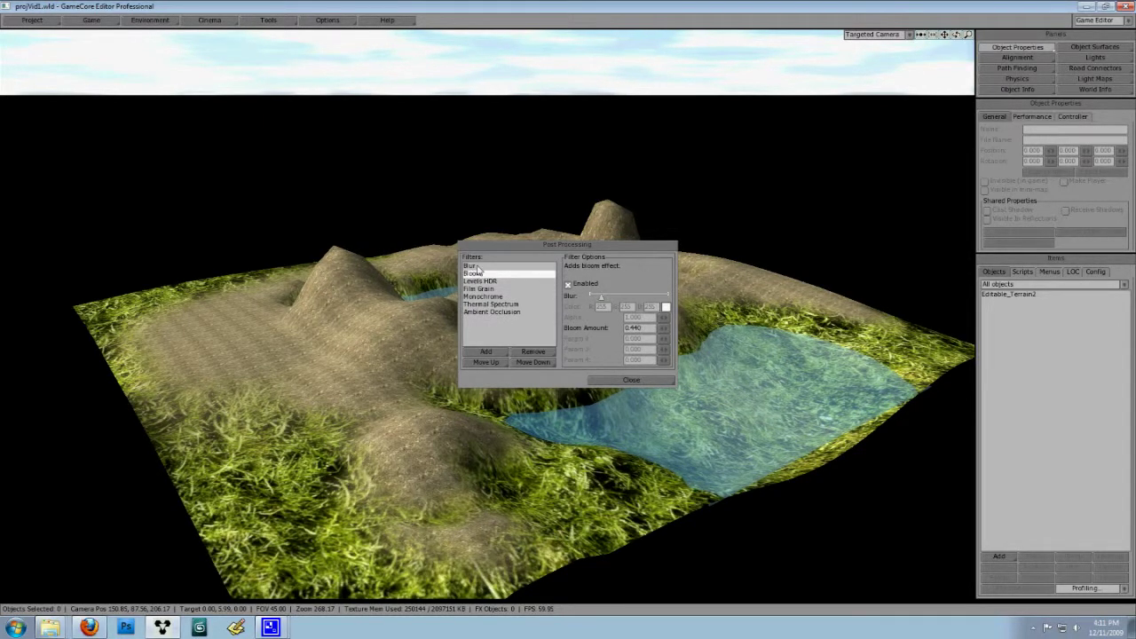
Re-enable the Blur filter to reduce its blur amount, and disable it again.
{"action": "left_click", "coordinate": [478, 266]}
{"action": "left_click", "coordinate": [568, 284]}
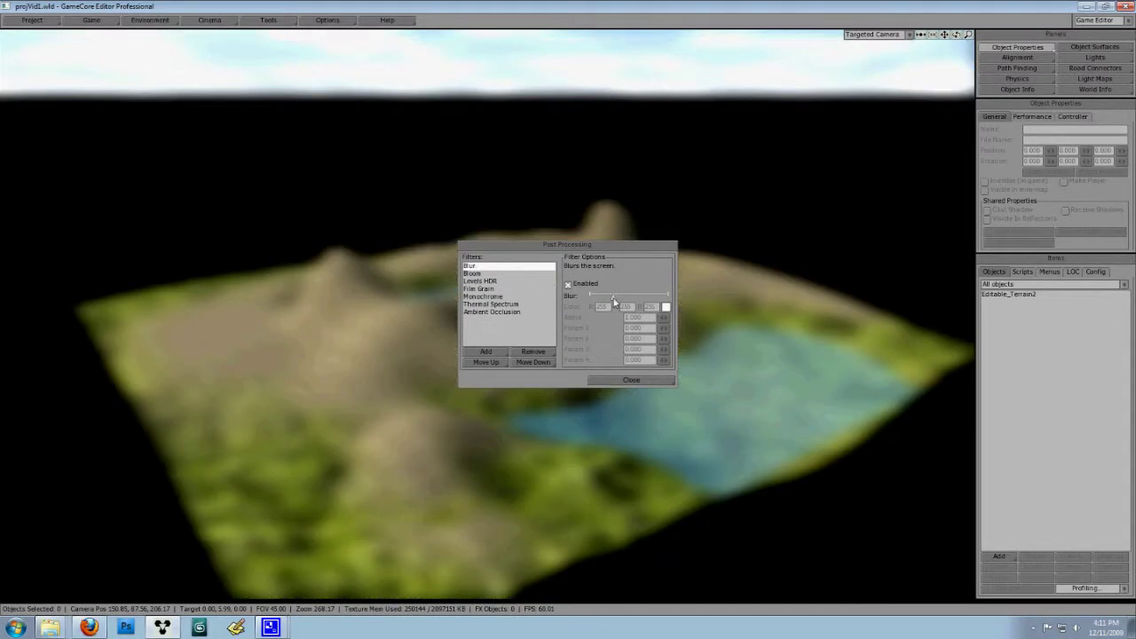
{"action": "left_click_drag", "start_coordinate": [612, 296], "coordinate": [599, 299]}
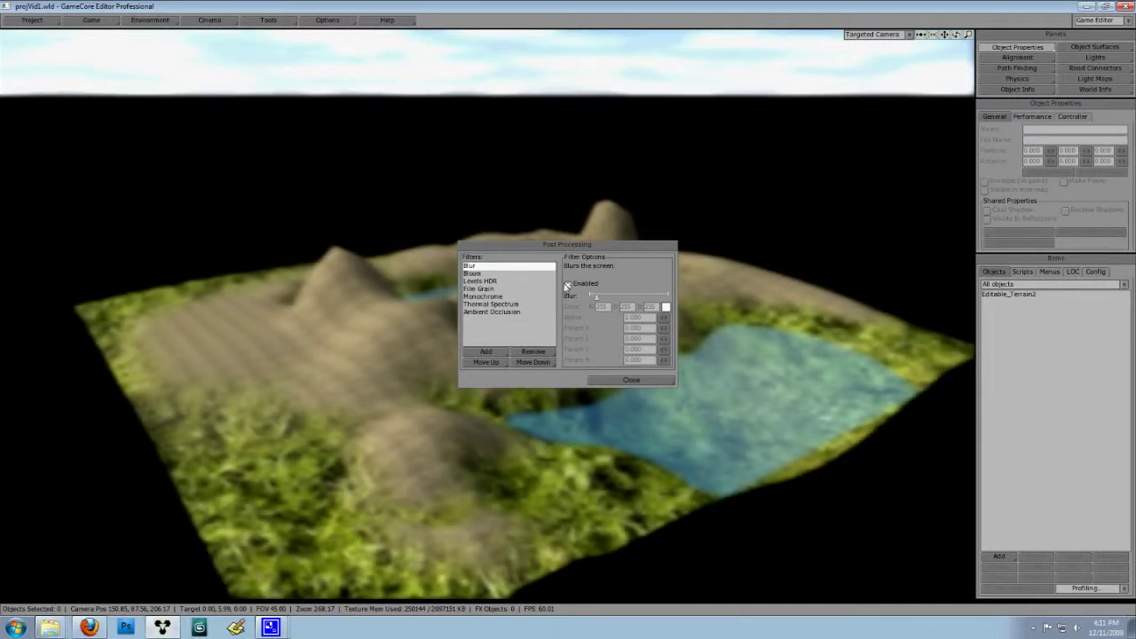
{"action": "left_click", "coordinate": [568, 285]}
Add the Depth Of Field filter and set its focal length to 7.960.
{"action": "left_click", "coordinate": [490, 354]}
{"action": "double_click", "coordinate": [614, 271]}
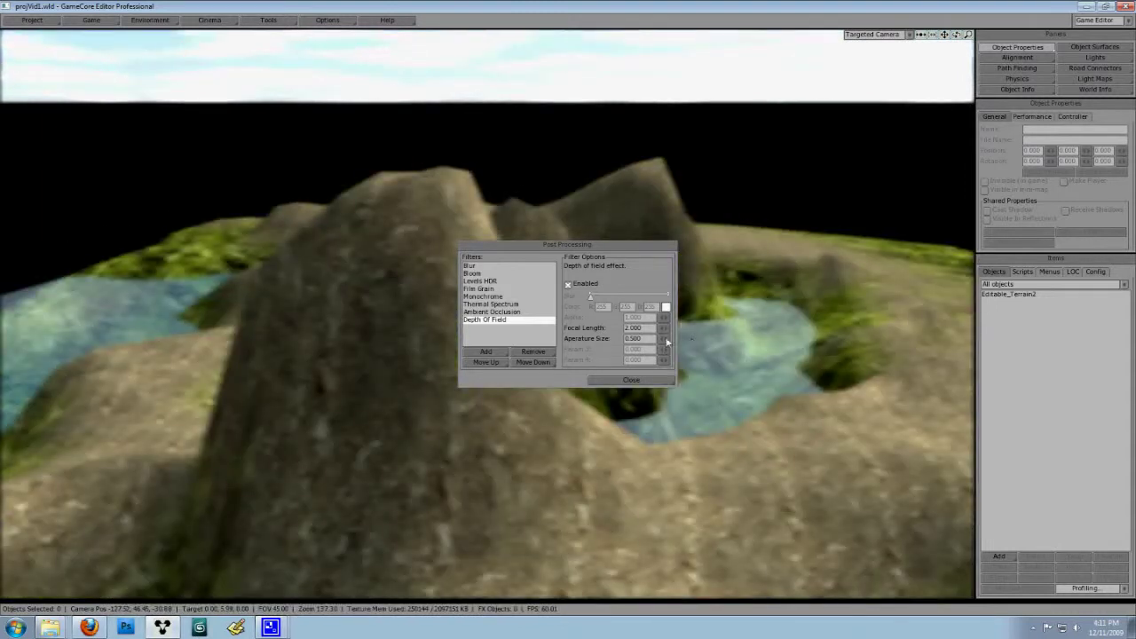
{"action": "left_click", "coordinate": [667, 340]}
{"action": "left_click_drag", "start_coordinate": [664, 329], "coordinate": [762, 218]}
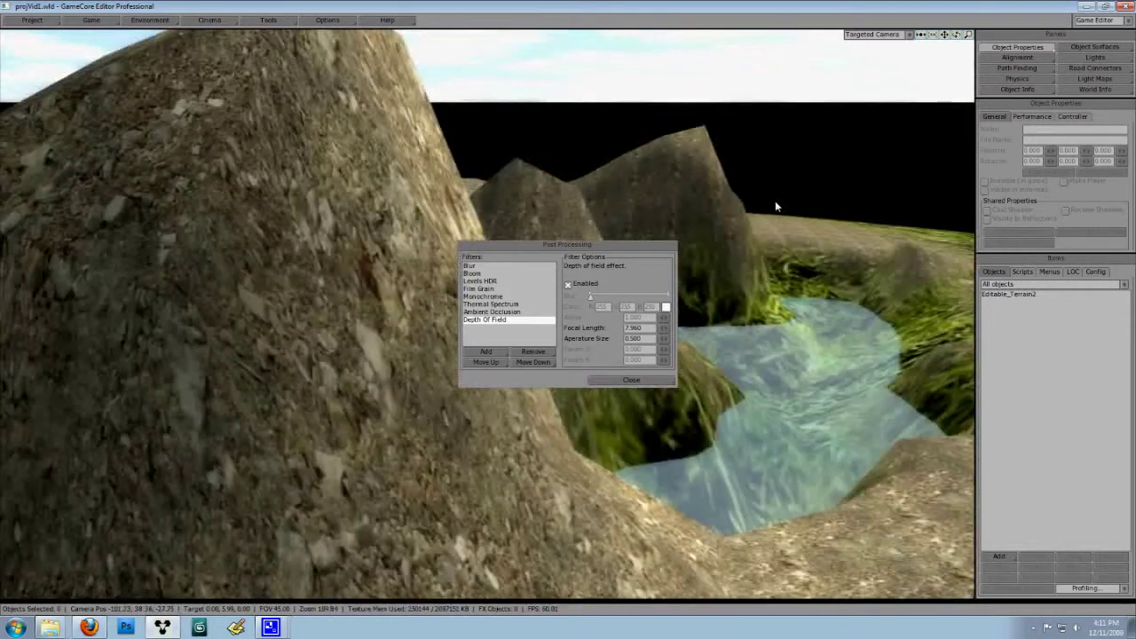
Set the Depth Of Field filter's focal length to 15.190 and its aperture size to 1.000.
{"action": "left_click_drag", "start_coordinate": [663, 328], "coordinate": [592, 204]}
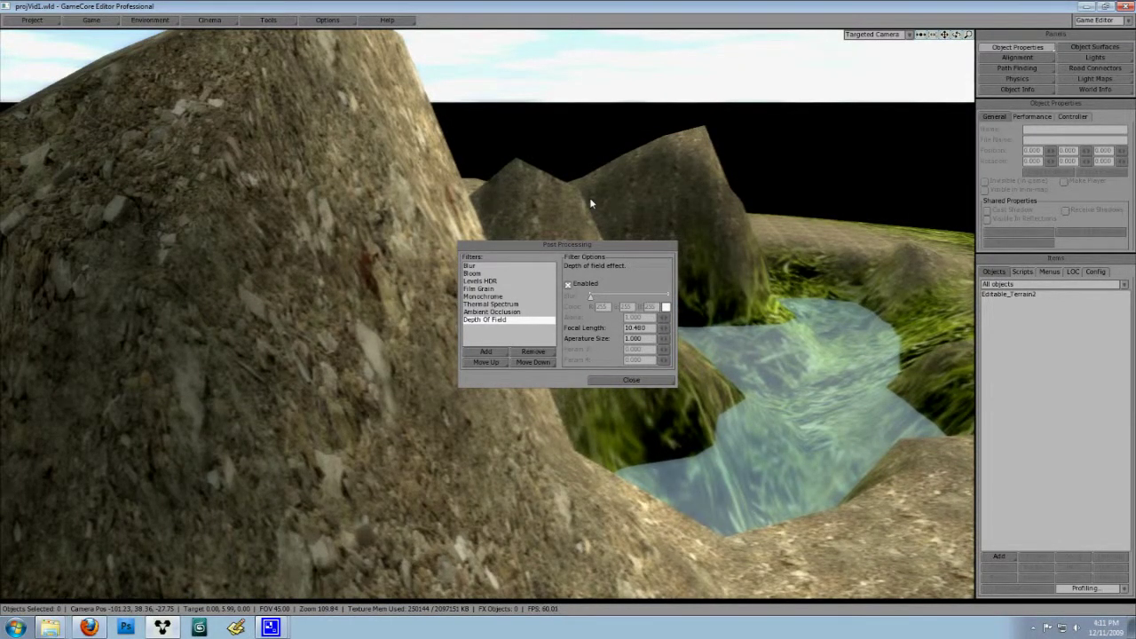
{"action": "left_click_drag", "start_coordinate": [663, 328], "coordinate": [570, 320]}
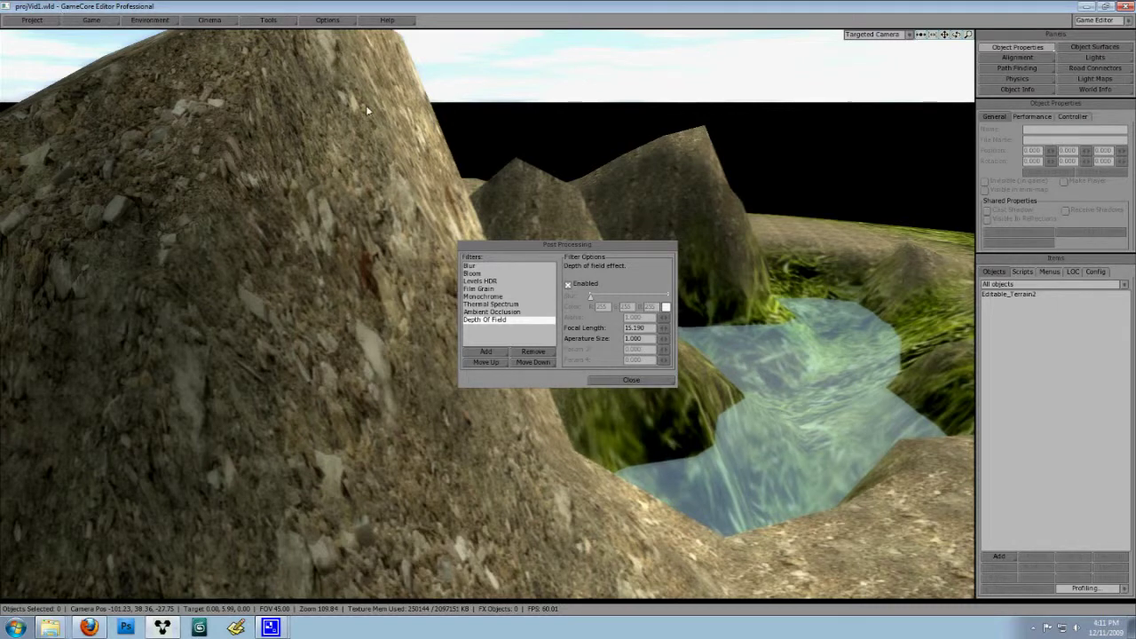
{"action": "middle_click_drag", "start_coordinate": [368, 109], "coordinate": [367, 109]}
{"action": "scroll", "coordinate": [368, 110], "scroll_direction": "down", "scroll_amount": 6}
{"action": "scroll", "coordinate": [366, 104], "scroll_direction": "up", "scroll_amount": 2}
Disable the Depth Of Field filter and move the Post Processing window away from the terrain.
{"action": "left_click", "coordinate": [568, 285]}
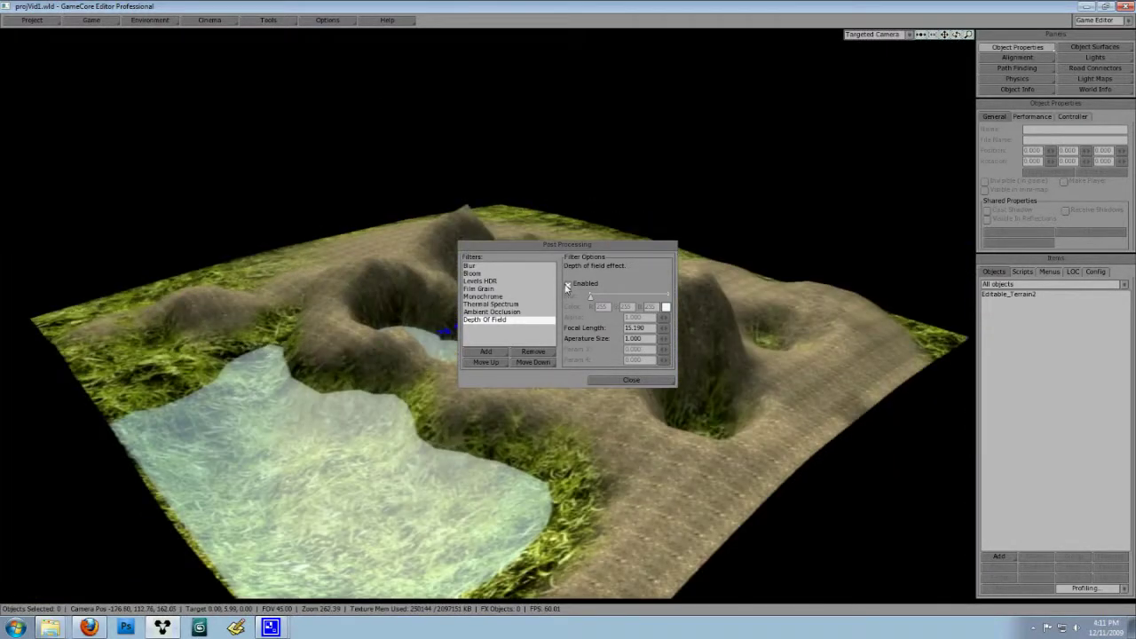
{"action": "left_click_drag", "start_coordinate": [557, 245], "coordinate": [764, 78]}
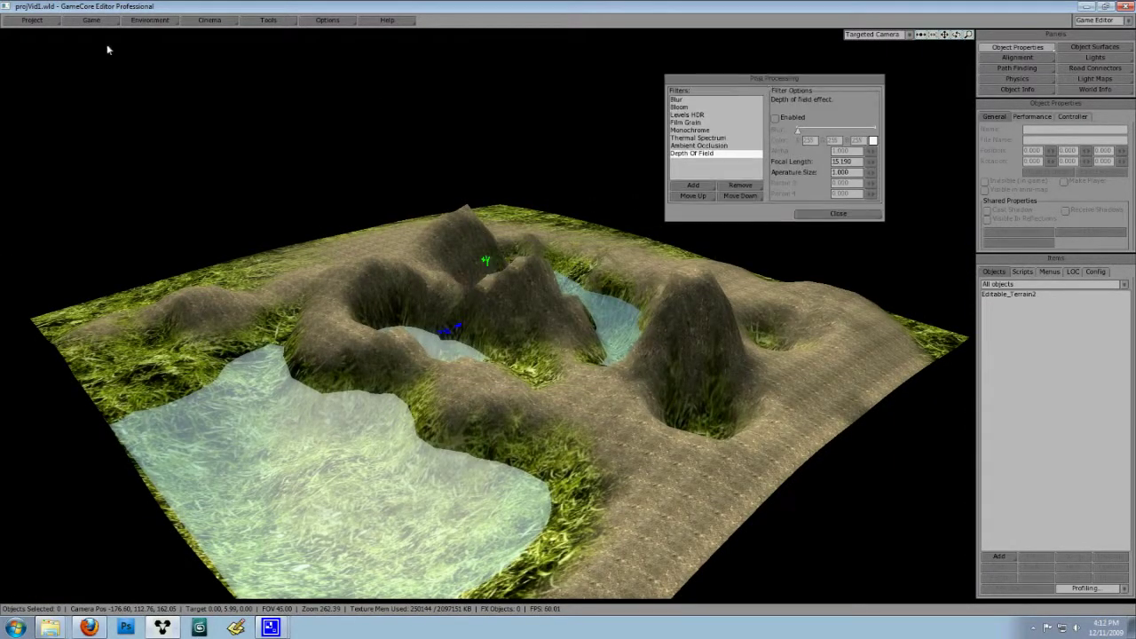
Open the Environment settings, enable fog and shorten the fog's end distance.
{"action": "left_click", "coordinate": [149, 19]}
{"action": "left_click", "coordinate": [147, 38]}
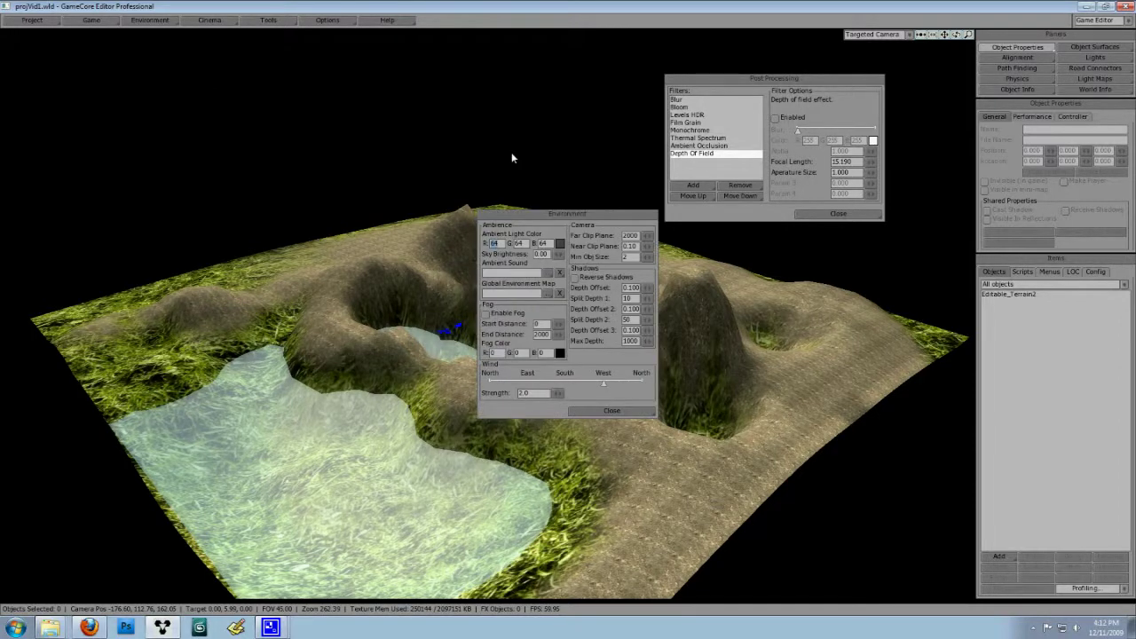
{"action": "left_click", "coordinate": [486, 315]}
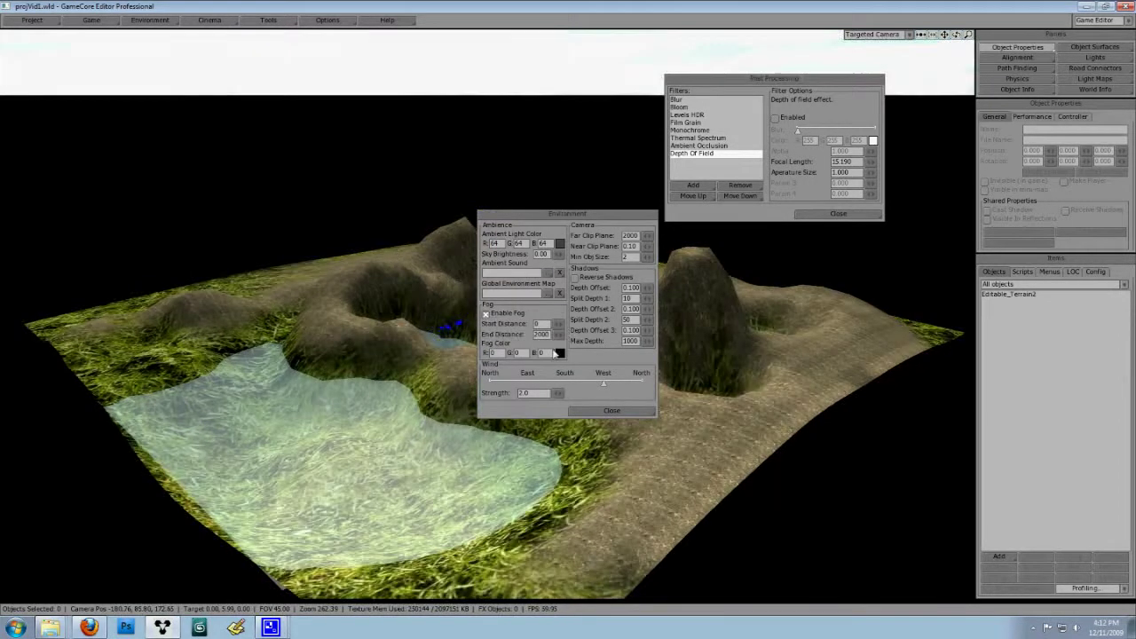
{"action": "mouse_move", "coordinate": [559, 337]}
{"action": "left_mouse_down"}
{"action": "mouse_move", "coordinate": [569, 320]}
{"action": "mouse_move", "coordinate": [569, 332]}
{"action": "left_mouse_up"}
{"action": "middle_click_drag", "start_coordinate": [740, 345], "coordinate": [752, 345]}
Set the fog color to dark grey with RGB 54, 54, 54.
{"action": "left_click", "coordinate": [559, 352]}
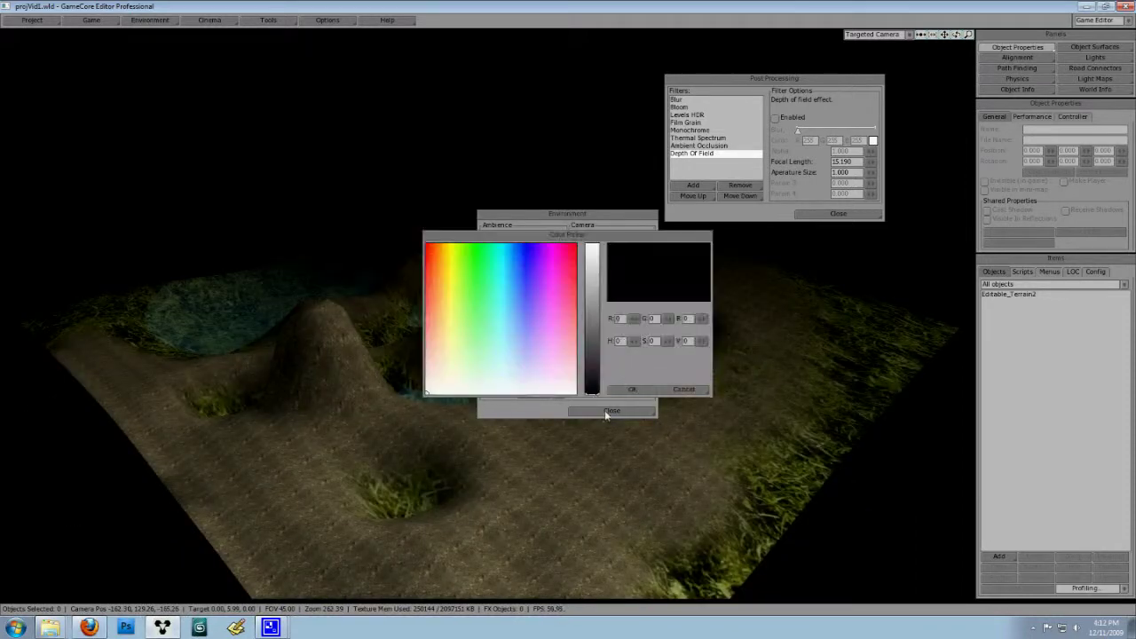
{"action": "left_click", "coordinate": [592, 384]}
{"action": "left_click_drag", "start_coordinate": [592, 384], "coordinate": [594, 366]}
{"action": "left_click", "coordinate": [645, 389]}
Set the fog's end distance to 115 and view its effect close to the water.
{"action": "middle_click_drag", "start_coordinate": [781, 401], "coordinate": [808, 391]}
{"action": "scroll", "coordinate": [798, 402], "scroll_direction": "up", "scroll_amount": 5}
{"action": "left_click_drag", "start_coordinate": [559, 336], "coordinate": [569, 314]}
{"action": "middle_click_drag", "start_coordinate": [730, 343], "coordinate": [731, 345]}
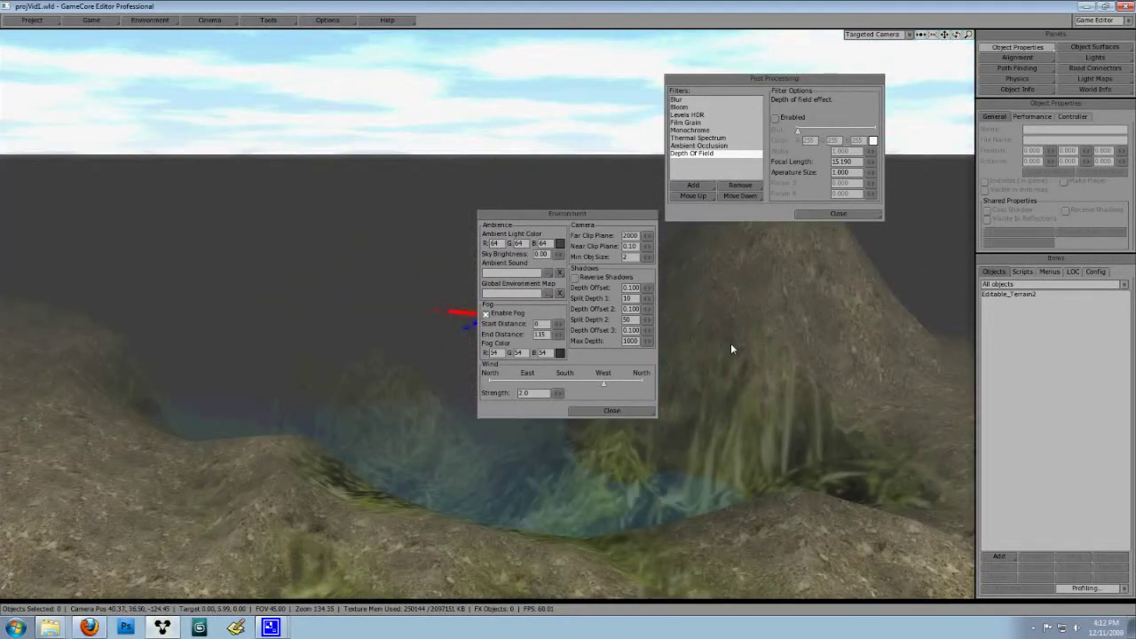
Change the fog color to dark blue with RGB 9, 14, 54 and set its end distance to 247.
{"action": "right_click_drag", "start_coordinate": [730, 347], "coordinate": [730, 346]}
{"action": "left_click", "coordinate": [562, 354]}
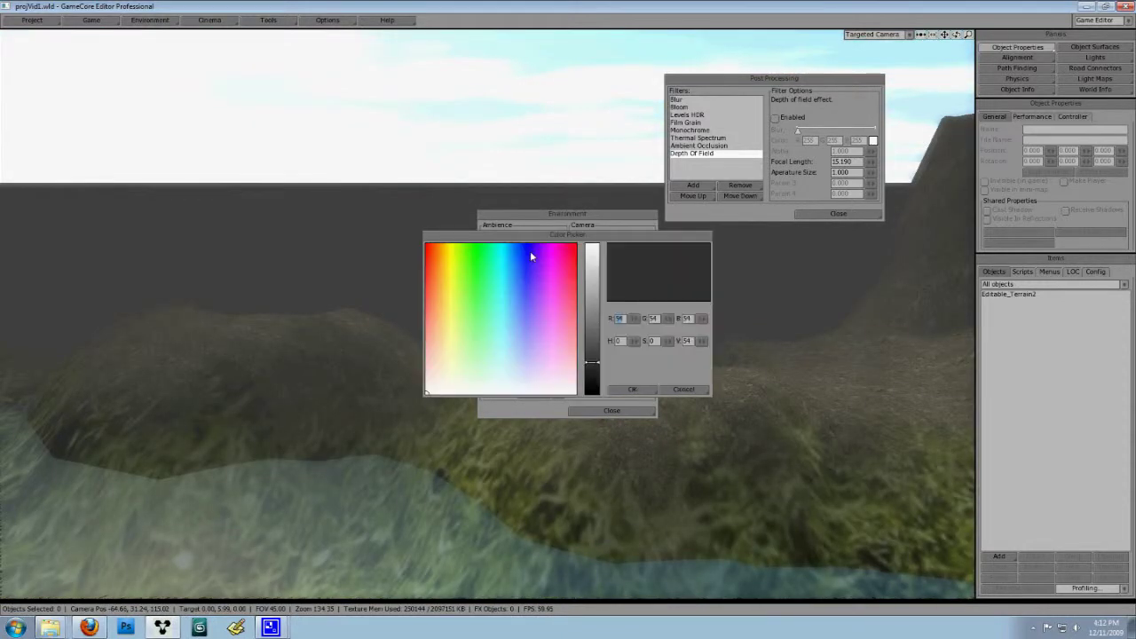
{"action": "left_click_drag", "start_coordinate": [530, 252], "coordinate": [718, 325]}
{"action": "left_click", "coordinate": [525, 268]}
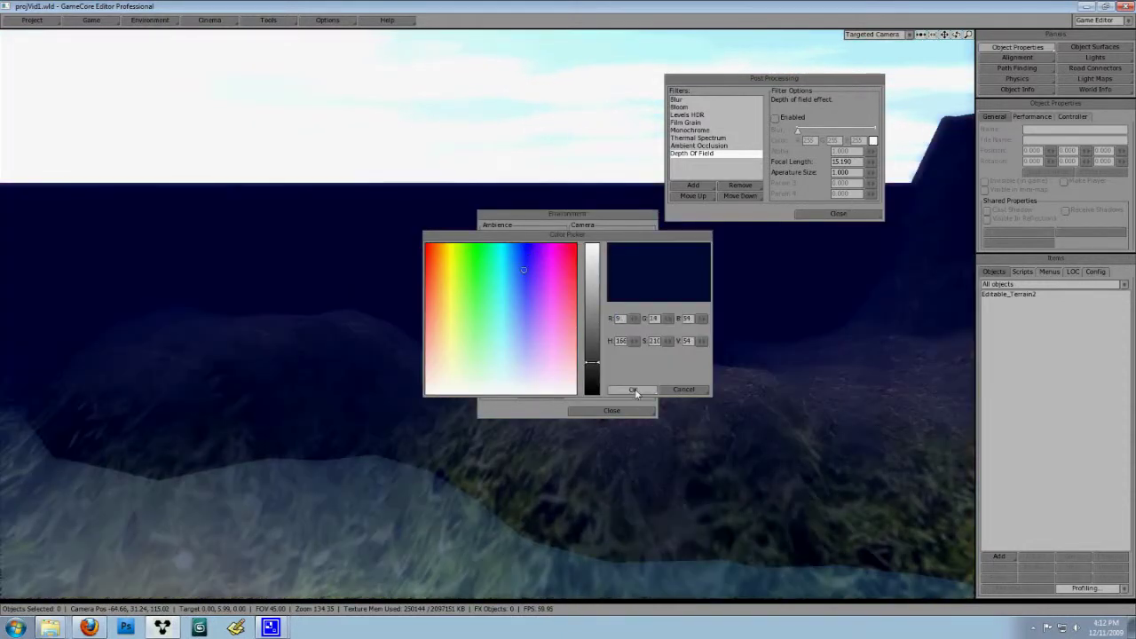
{"action": "left_click", "coordinate": [632, 389]}
{"action": "left_click_drag", "start_coordinate": [559, 335], "coordinate": [570, 320]}
{"action": "middle_click_drag", "start_coordinate": [793, 355], "coordinate": [791, 354]}
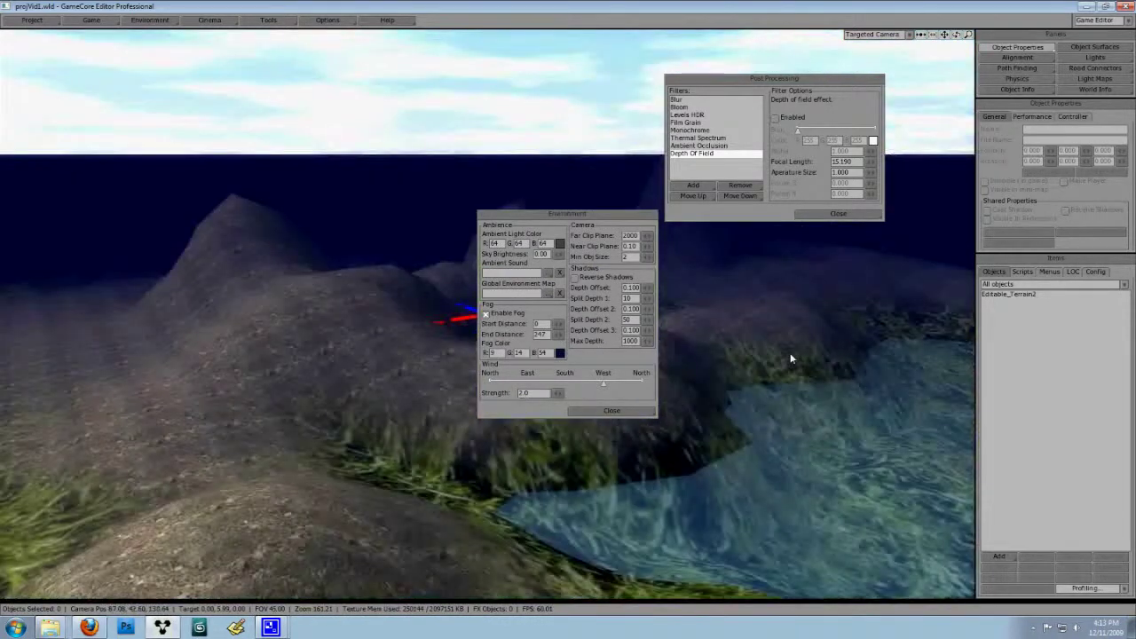
Set the fog color to black with RGB 0, 0, 0.
{"action": "scroll", "coordinate": [791, 354], "scroll_direction": "down", "scroll_amount": 4}
{"action": "left_click", "coordinate": [560, 352]}
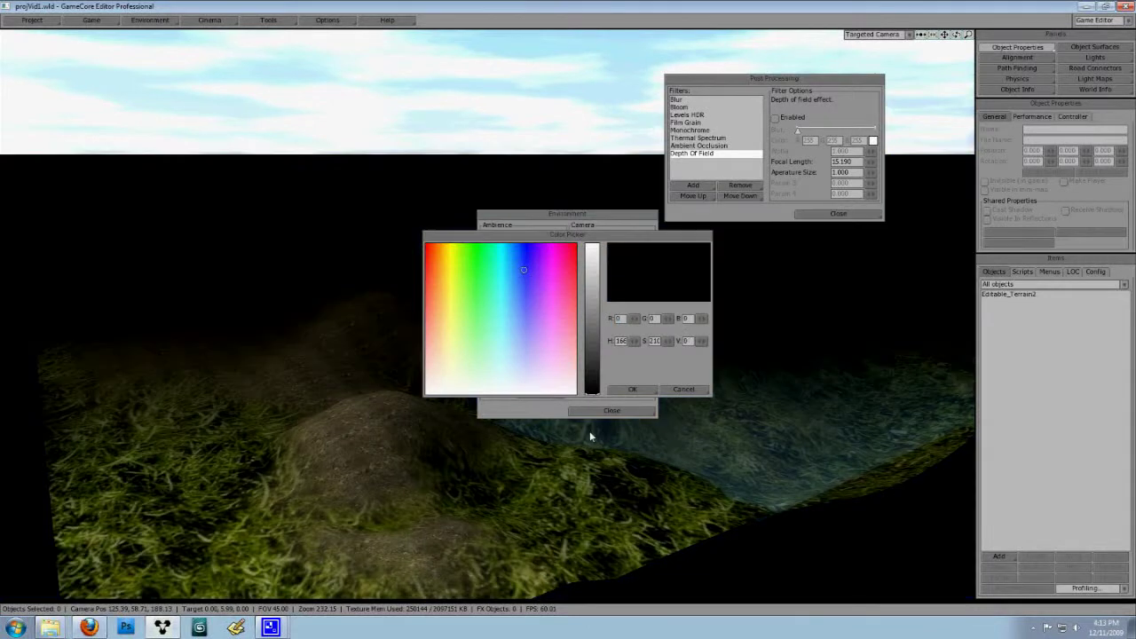